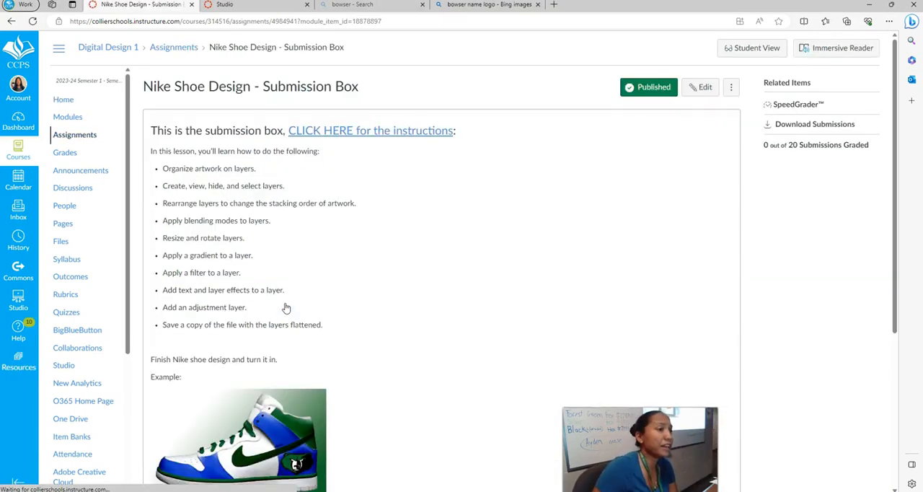
Review the Nike Shoe Design submission assignment and open its linked instructions page, Custom Nike Shoe Design - Tutorial.
scroll(310, 189, down, 2)
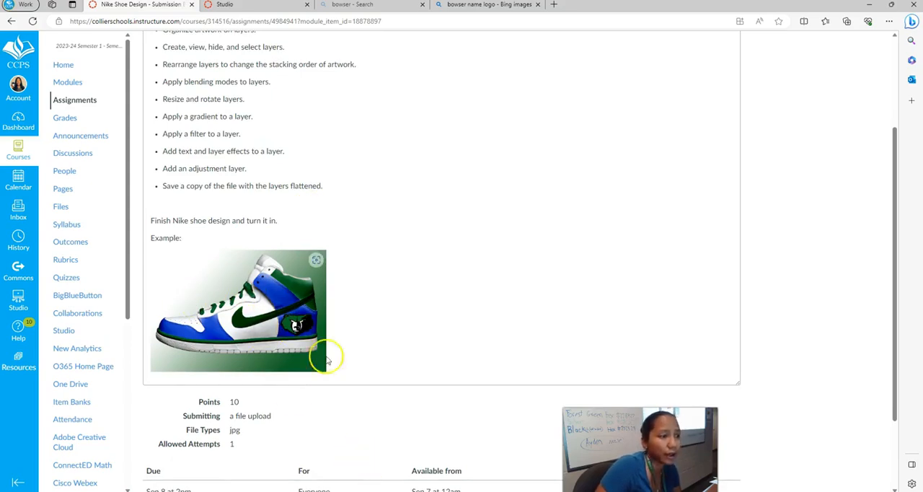
scroll(326, 354, up, 2)
click(302, 132)
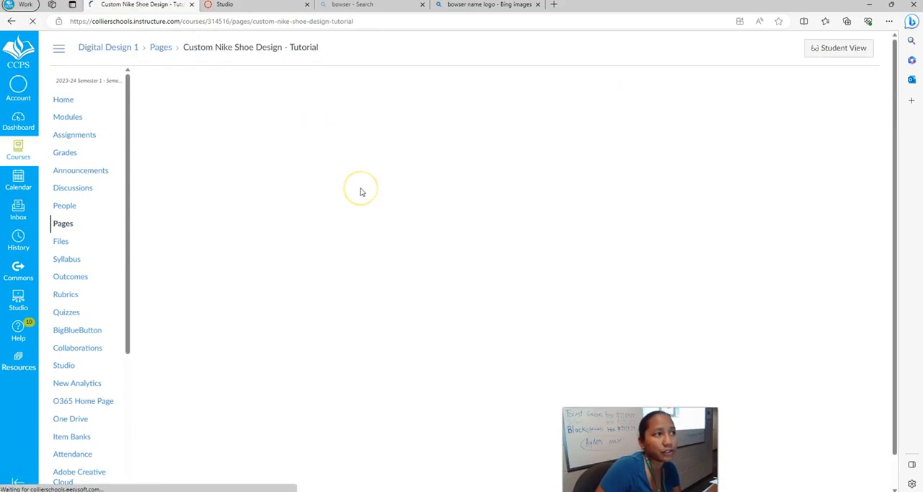
scroll(464, 243, down, 4)
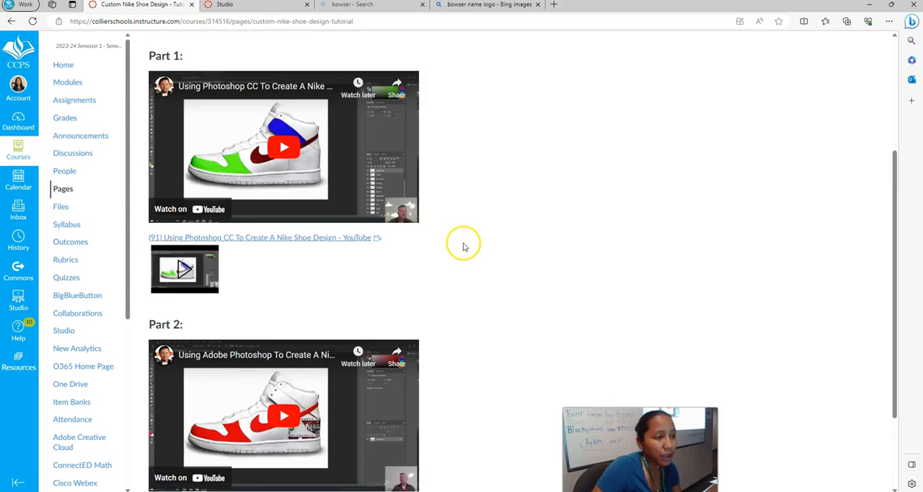
scroll(298, 288, up, 4)
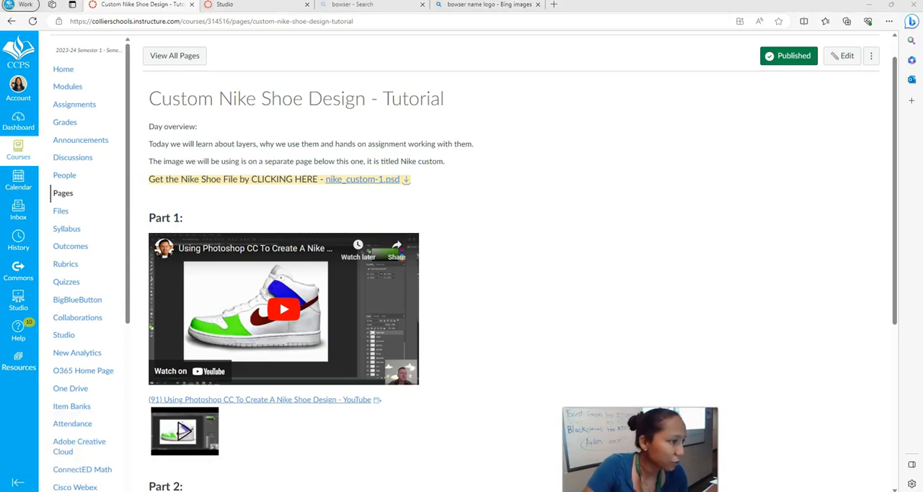
Open the nike_custom-1 Photoshop file from the Downloads folder in Photoshop.
mouse_move(86, 491)
click(120, 469)
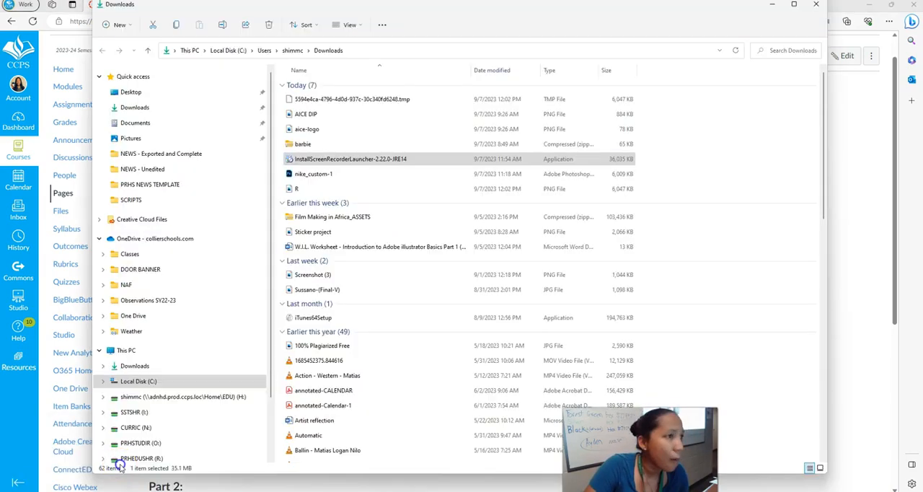
click(321, 175)
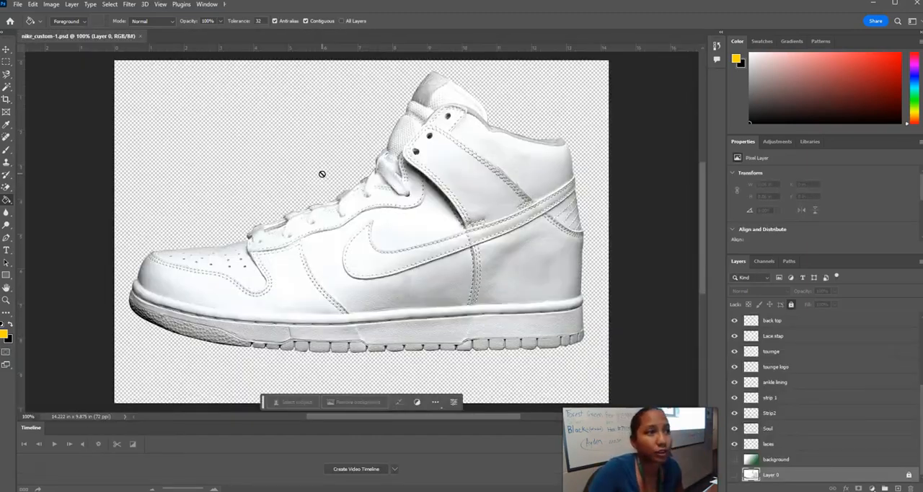
Save the document as a Photoshop file named Nike Shoe on the H: drive, accepting Maximize Compatibility.
click(17, 5)
click(46, 124)
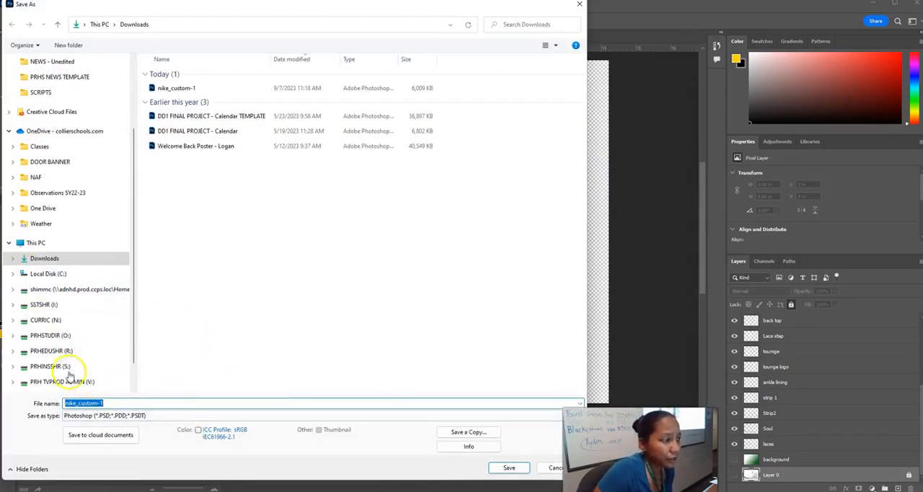
click(67, 289)
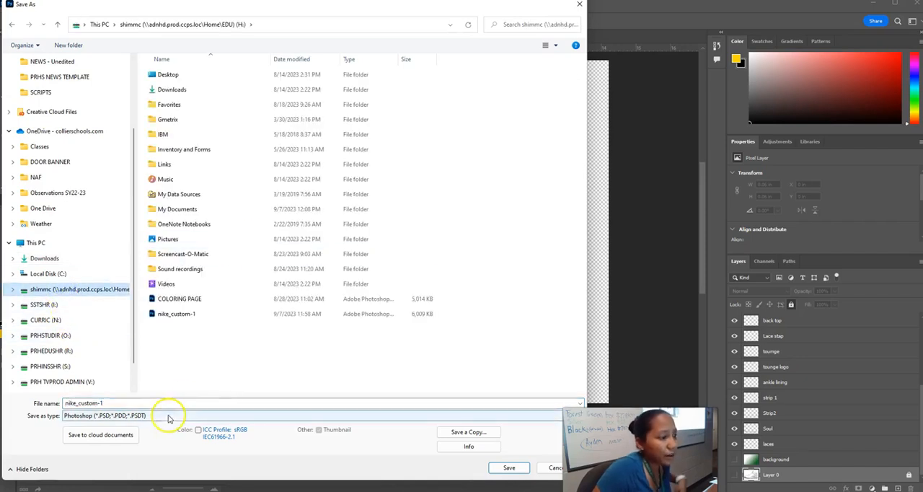
text(Nike h)
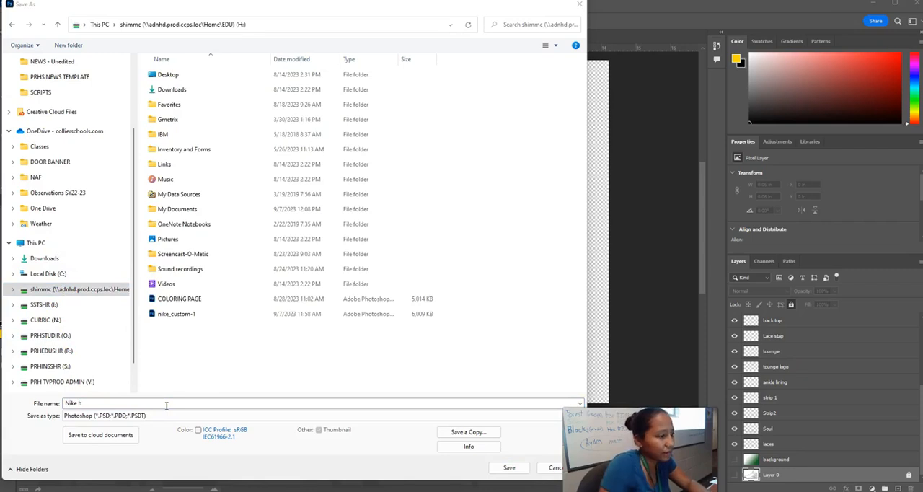
key(BackSpace)
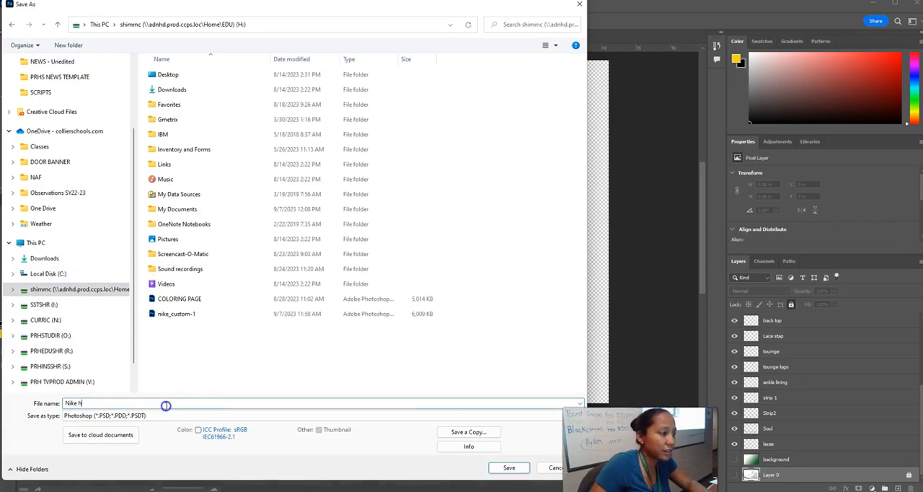
click(505, 469)
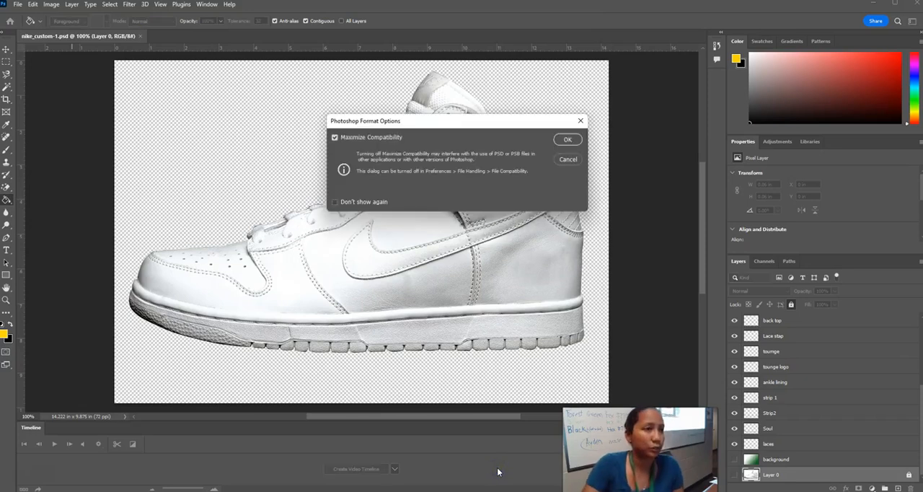
click(569, 141)
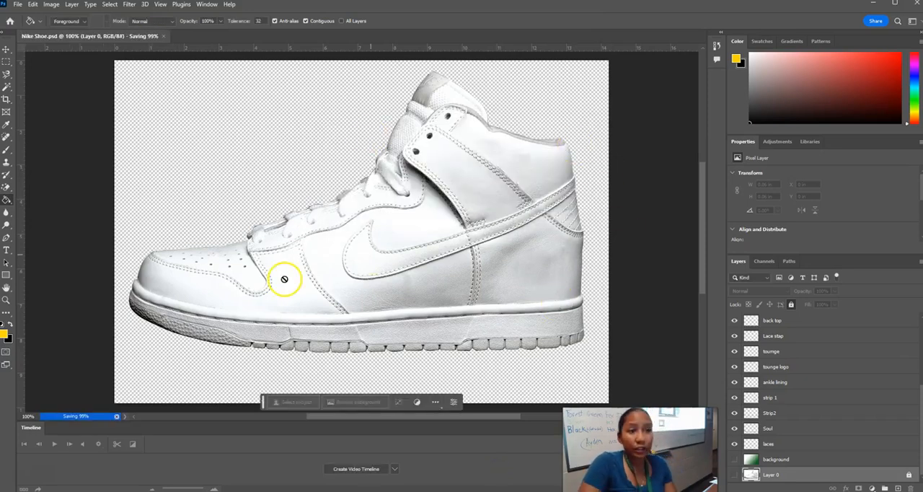
Choose the Brush tool and select the Nike Logo layer for painting.
scroll(822, 447, up, 4)
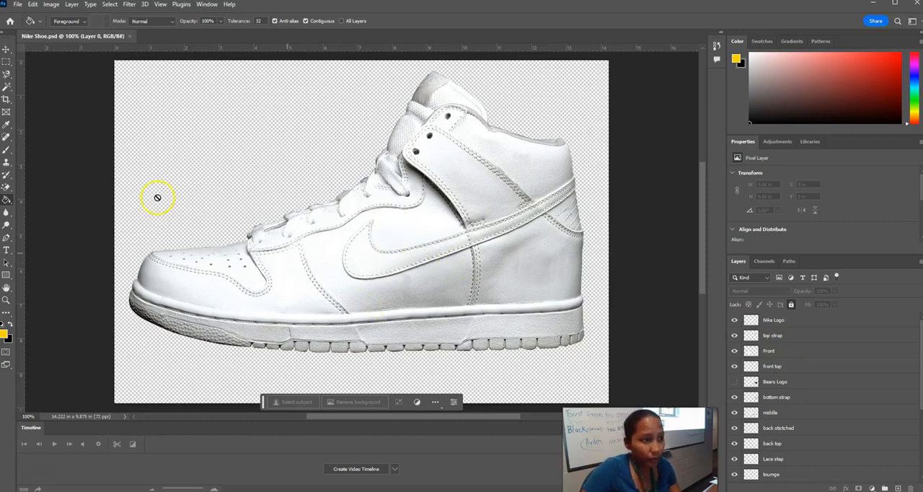
click(7, 151)
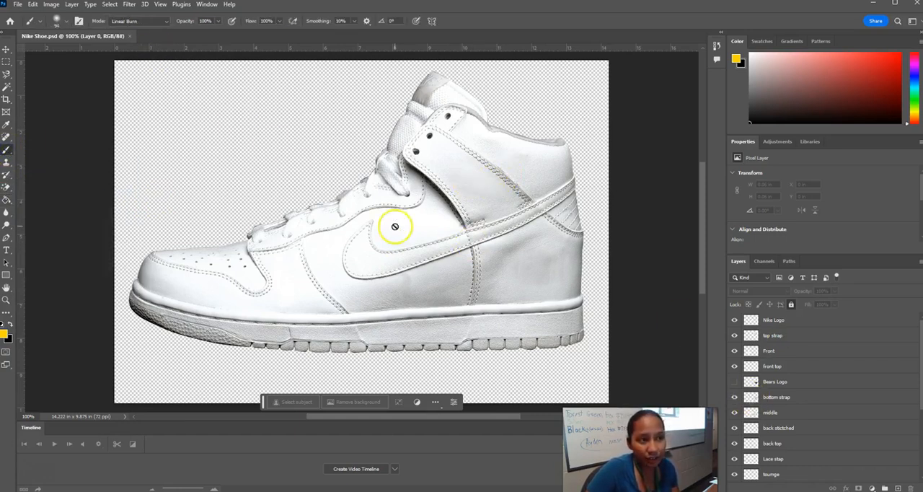
click(802, 320)
Hide and show the Nike Logo layer repeatedly to identify which part of the shoe it holds.
click(735, 321)
click(735, 321)
click(735, 321)
click(735, 321)
click(735, 321)
click(735, 321)
click(735, 321)
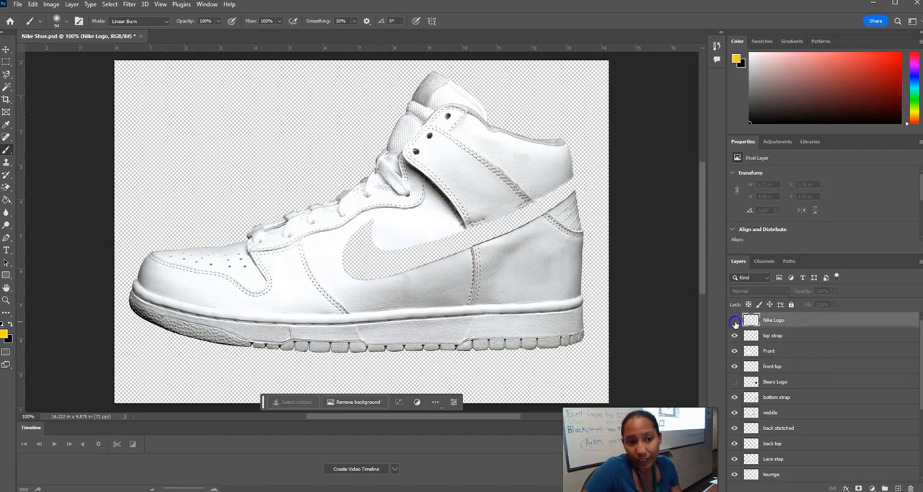
click(735, 320)
click(735, 321)
click(735, 321)
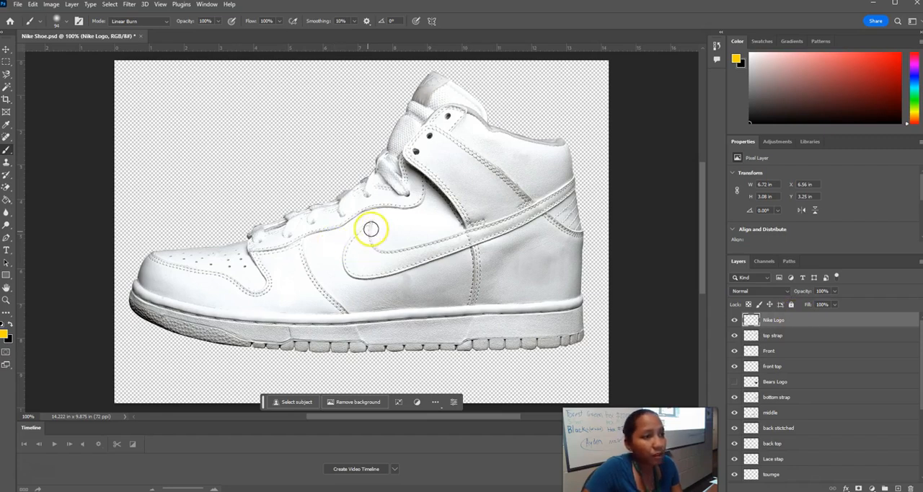
Try a yellow brush stroke along the swoosh in Normal blending mode, and undo it.
click(166, 22)
click(141, 28)
mouse_move(361, 228)
mouse_down()
mouse_move(359, 243)
mouse_move(413, 261)
mouse_move(577, 186)
mouse_up()
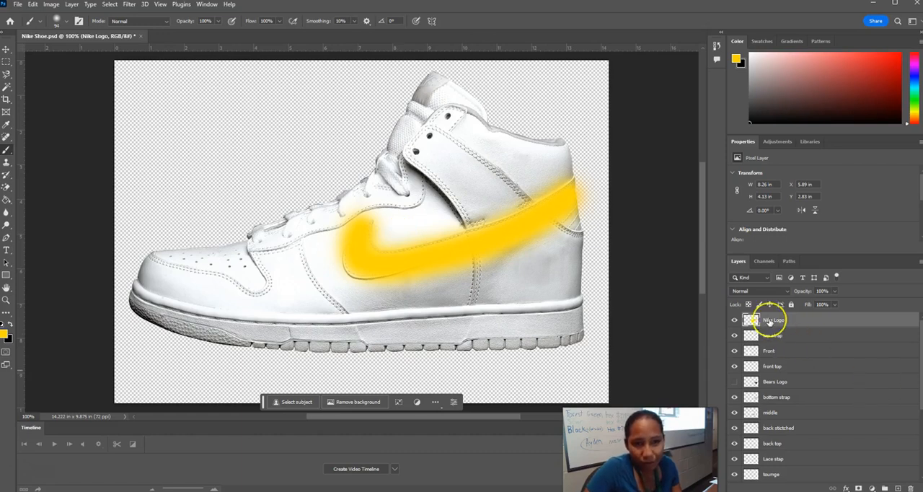
key(ctrl+z)
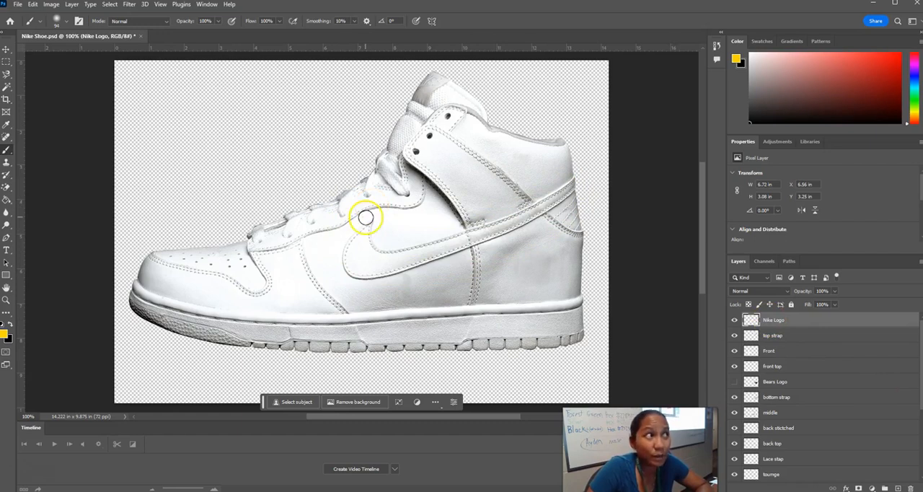
Set the brush blending mode to Linear Burn and lock the transparent pixels of the Nike Logo layer.
click(166, 22)
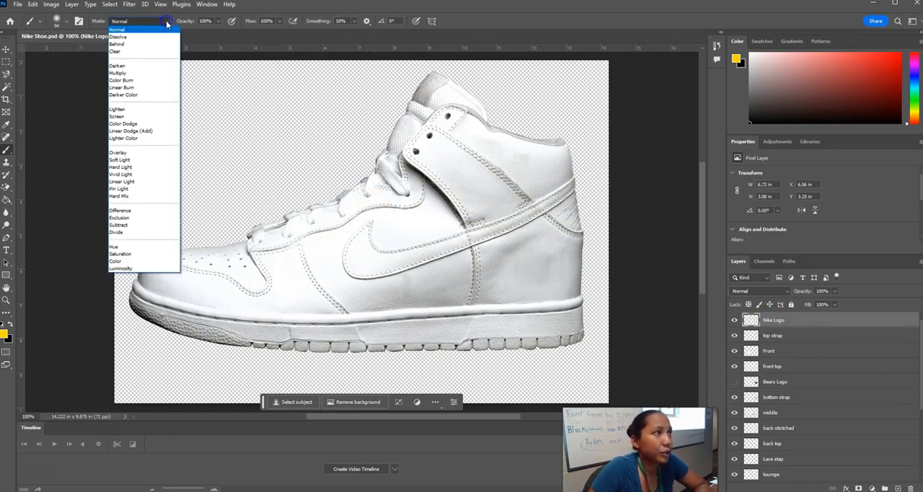
click(141, 90)
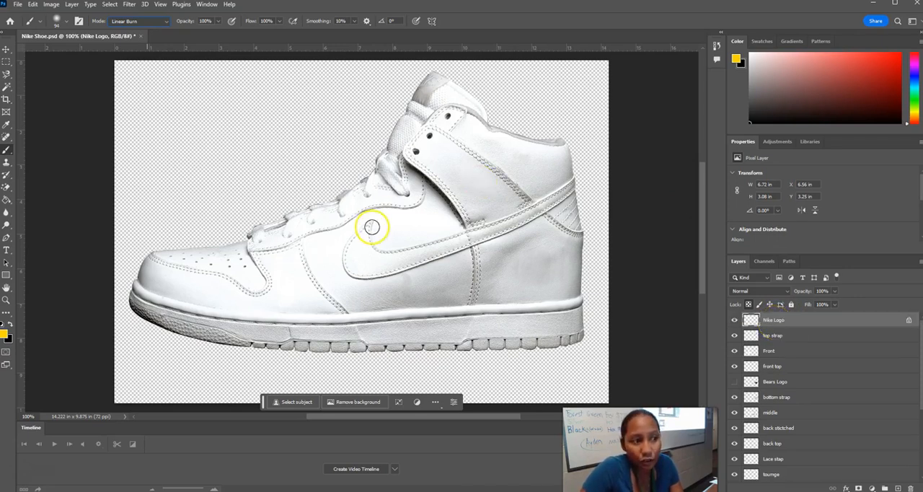
Hide the top strap, Front, front top, bottom strap, middle, back stitched and back top layers to isolate the swoosh.
click(735, 336)
click(734, 350)
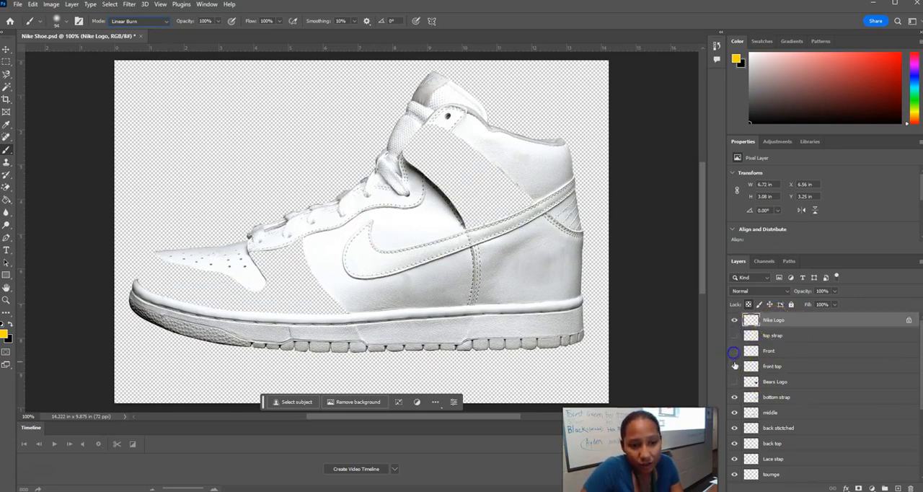
click(734, 366)
click(734, 397)
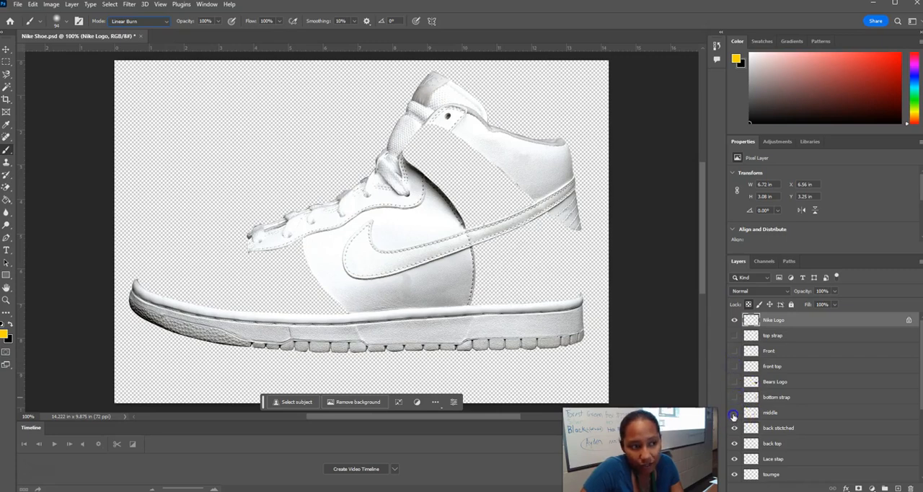
click(734, 414)
click(735, 428)
click(734, 443)
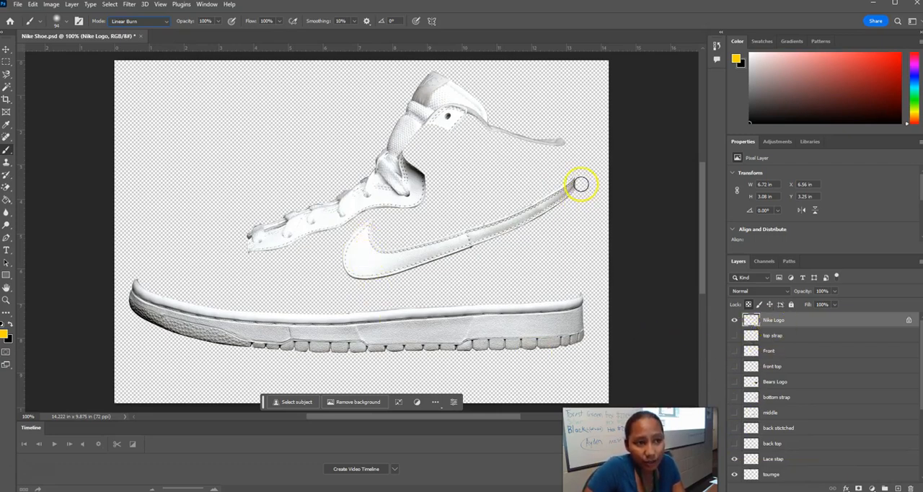
Try painting the isolated swoosh yellow in one Linear Burn stroke, and undo it.
mouse_move(582, 185)
mouse_down()
mouse_move(564, 180)
mouse_move(439, 251)
mouse_move(396, 206)
mouse_up()
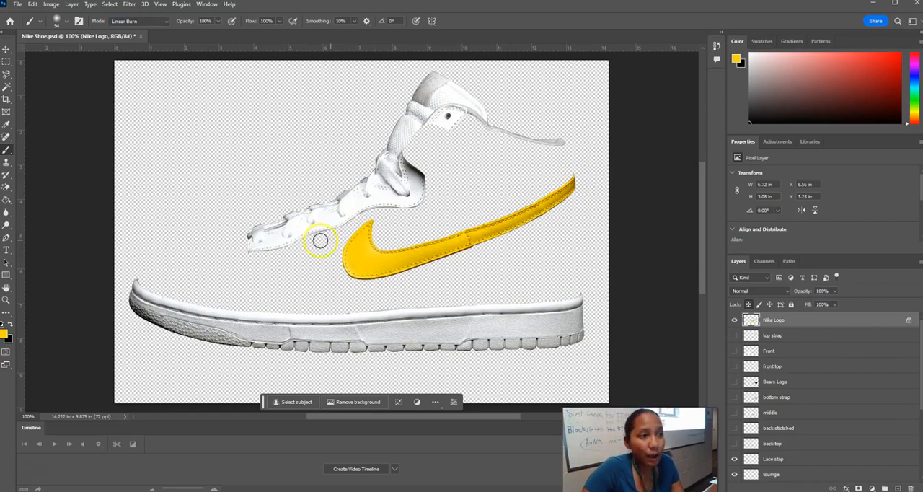
key(ctrl+z)
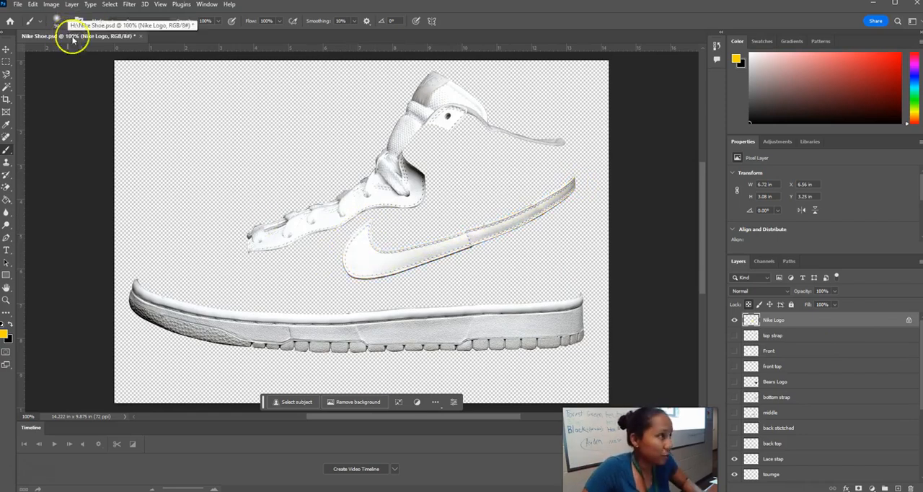
Try painting the swoosh yellow with several overlapping strokes of a 31 px brush, and undo them all.
click(68, 23)
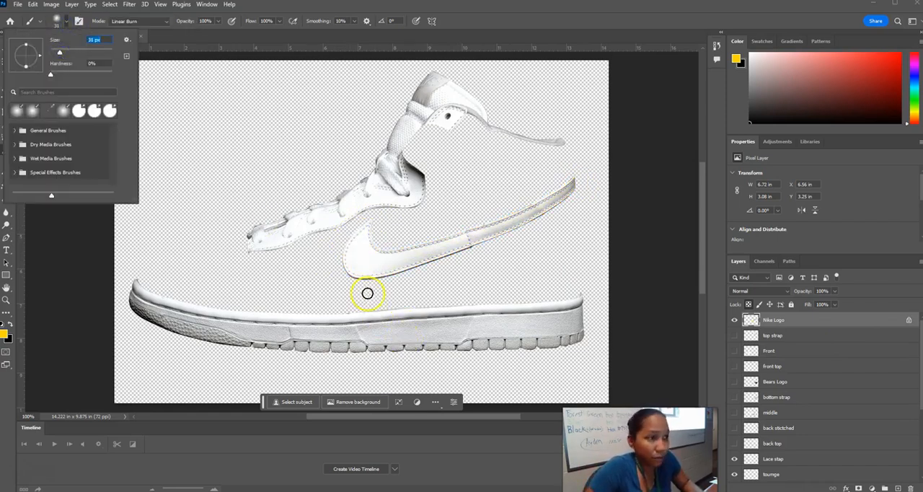
click(357, 233)
mouse_move(363, 229)
mouse_down()
mouse_move(360, 258)
mouse_move(397, 258)
mouse_move(586, 182)
mouse_up()
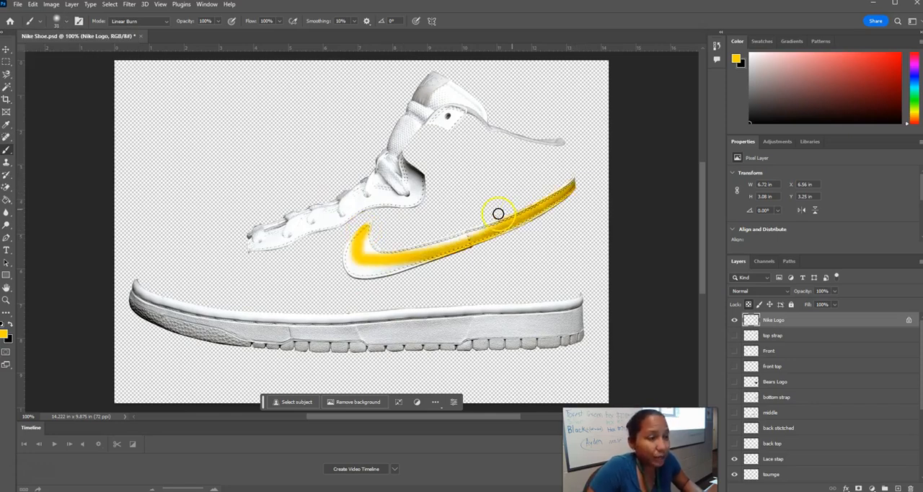
mouse_move(364, 229)
mouse_down()
mouse_move(361, 256)
mouse_move(376, 226)
mouse_move(359, 248)
mouse_move(362, 228)
mouse_move(358, 279)
mouse_up()
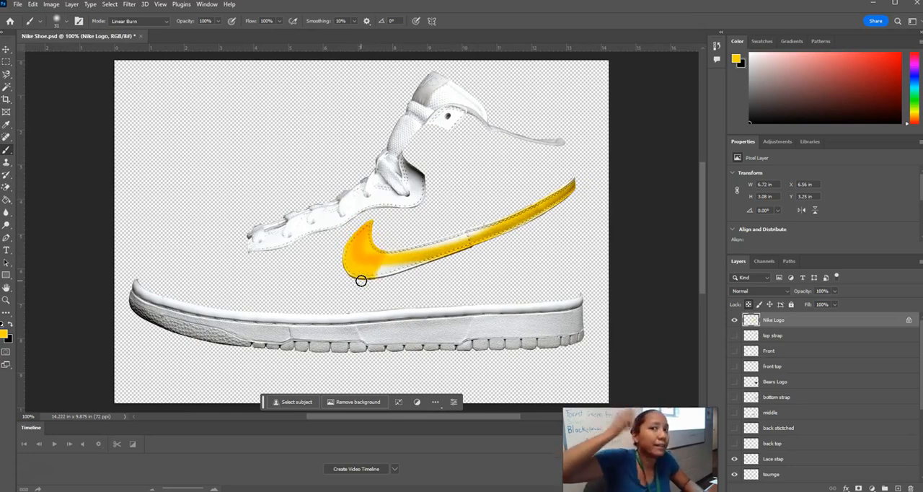
mouse_move(360, 269)
mouse_down()
mouse_move(342, 263)
mouse_move(375, 229)
mouse_move(357, 255)
mouse_move(396, 231)
mouse_move(382, 270)
mouse_move(415, 241)
mouse_move(507, 212)
mouse_move(478, 227)
mouse_move(487, 241)
mouse_up()
drag(437, 310, 575, 190)
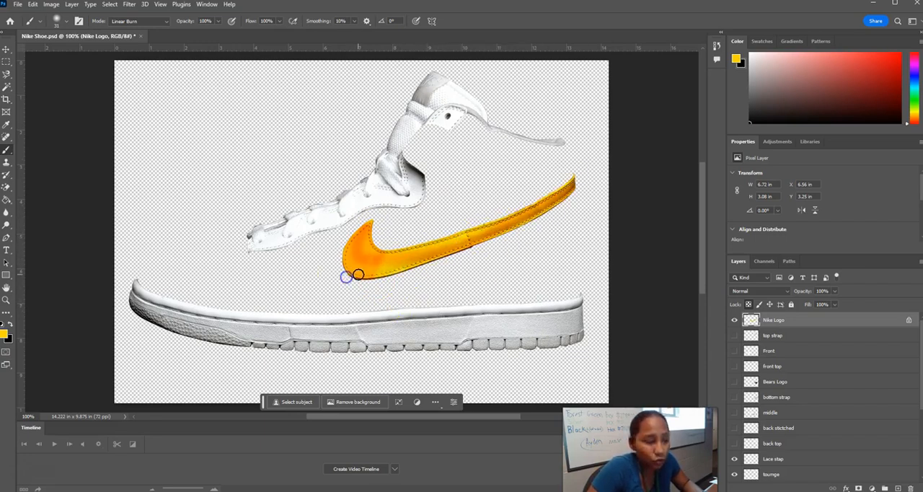
key(ctrl+z)
key(ctrl+z)
key(ctrl+z)
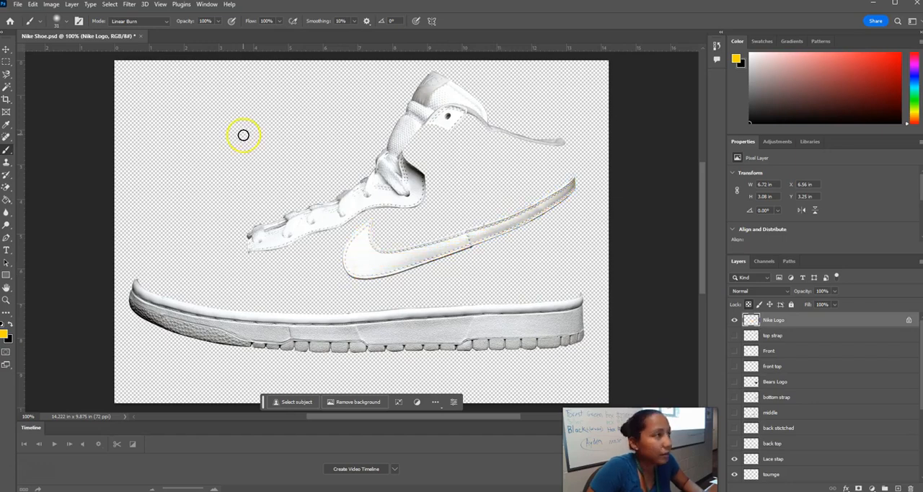
Enlarge the brush to 99 px and paint the whole swoosh yellow in a single stroke on the Nike Logo layer.
click(58, 20)
drag(55, 58, 73, 58)
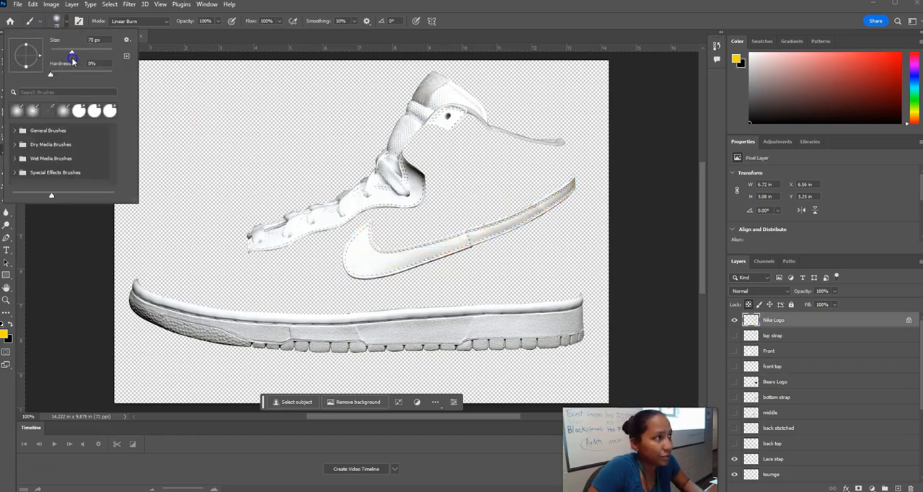
mouse_move(372, 214)
mouse_down()
mouse_move(356, 249)
mouse_move(369, 267)
mouse_move(433, 256)
mouse_move(574, 178)
mouse_up()
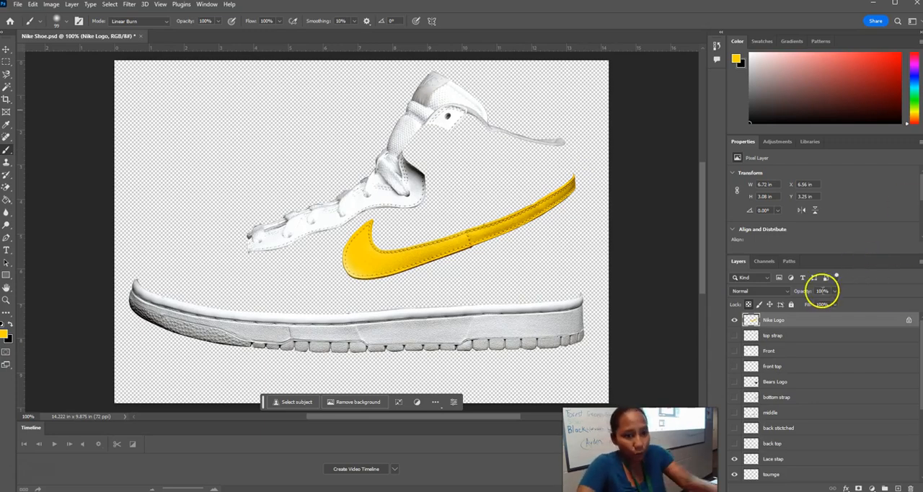
Show the top strap, Front, front top, Bears Logo, bottom strap, middle, back stitched and back top layers.
click(734, 337)
click(734, 351)
click(734, 366)
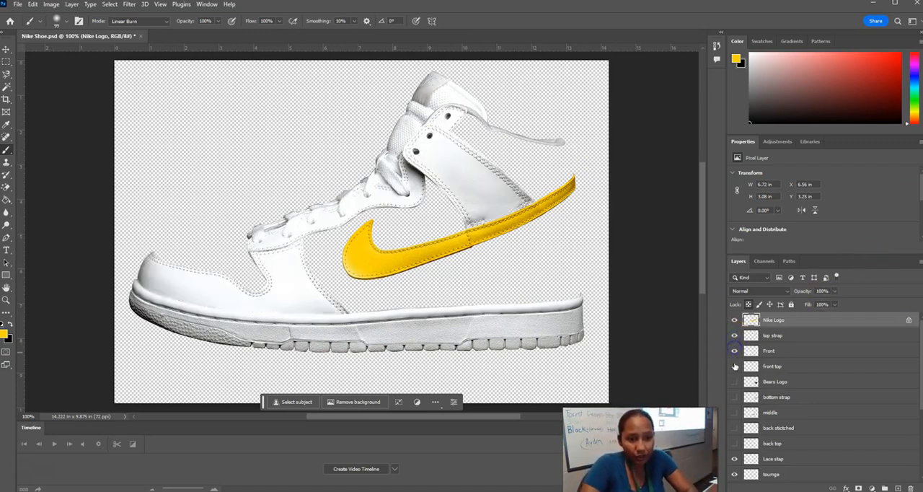
click(734, 382)
click(734, 396)
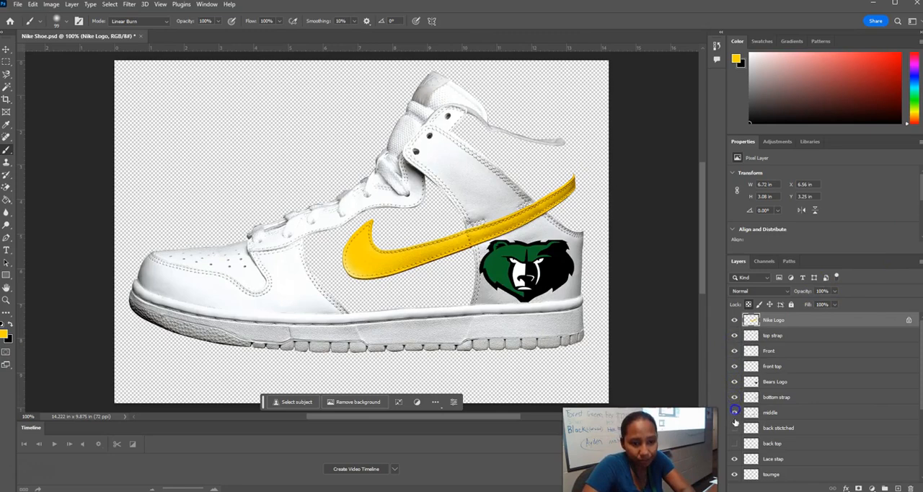
click(735, 411)
click(734, 427)
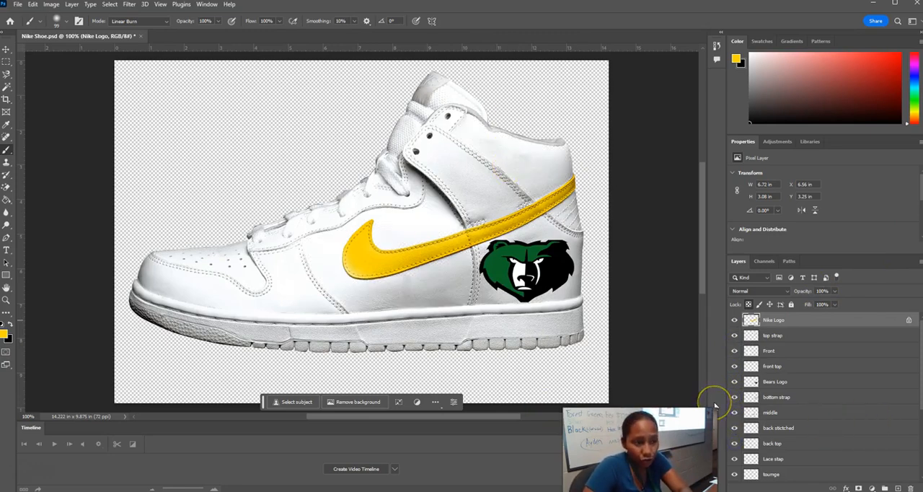
Select the Lace stap layer and toggle its visibility to identify which part of the shoe it covers.
scroll(786, 425, down, 3)
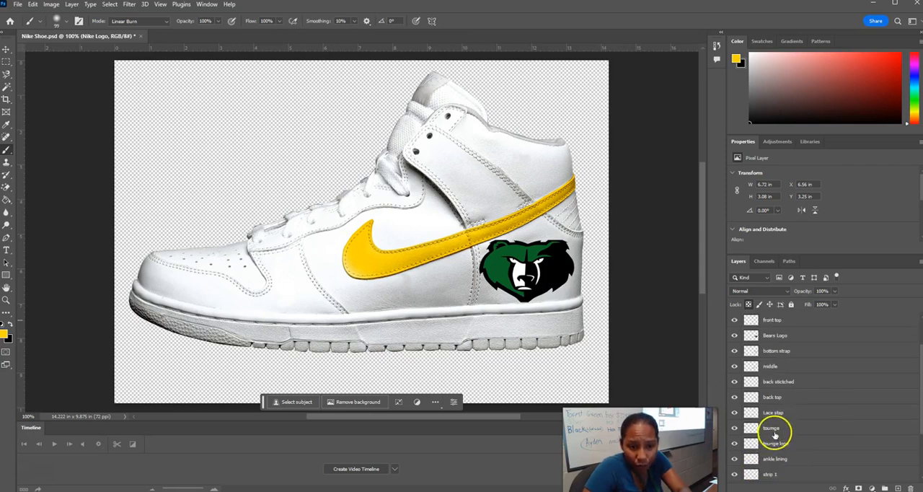
click(780, 413)
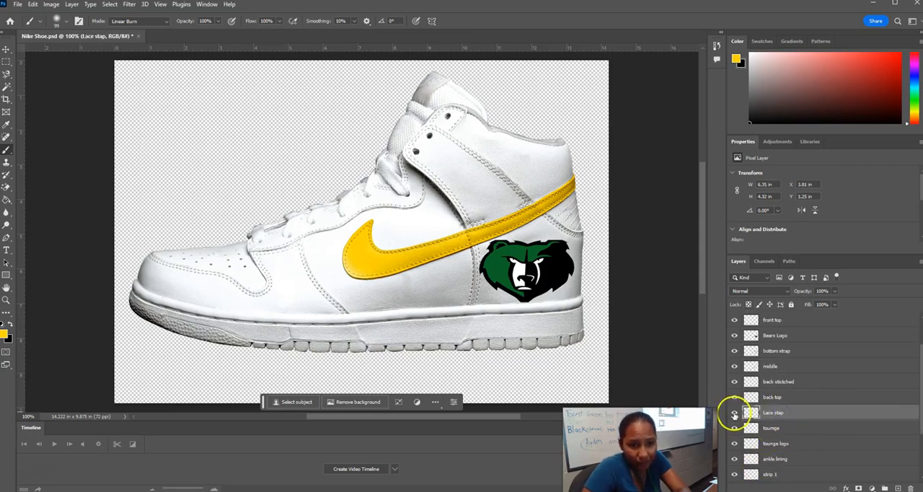
click(734, 412)
click(734, 412)
click(734, 413)
click(734, 412)
click(734, 413)
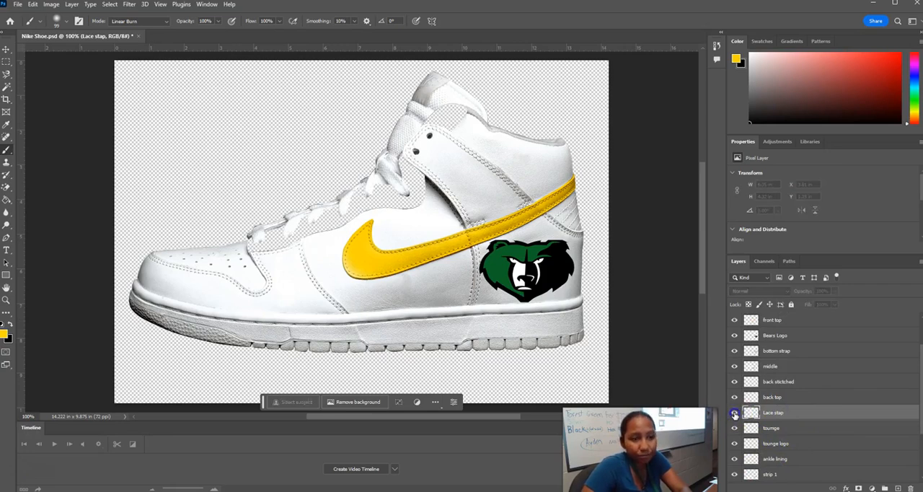
click(734, 412)
Set the foreground color to red-orange ff2704, lock the Lace stap layer's transparent pixels, and paint the whole piece in Linear Burn mode.
click(6, 332)
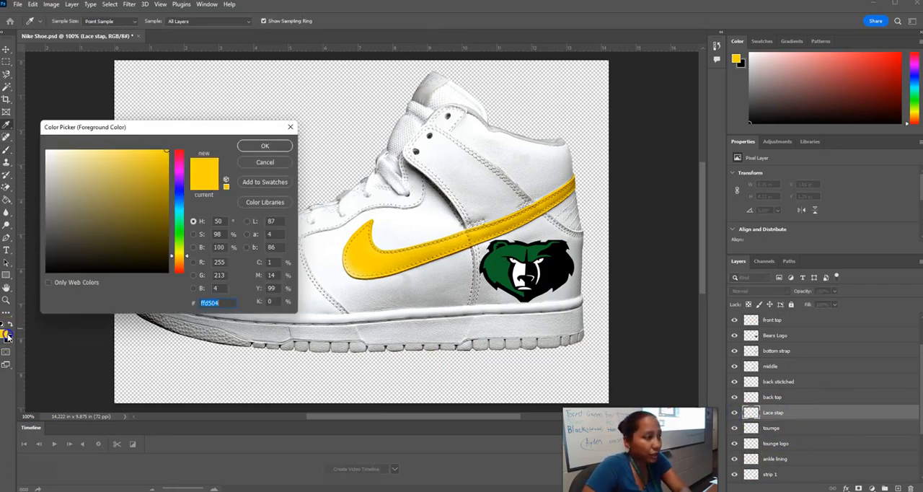
click(178, 265)
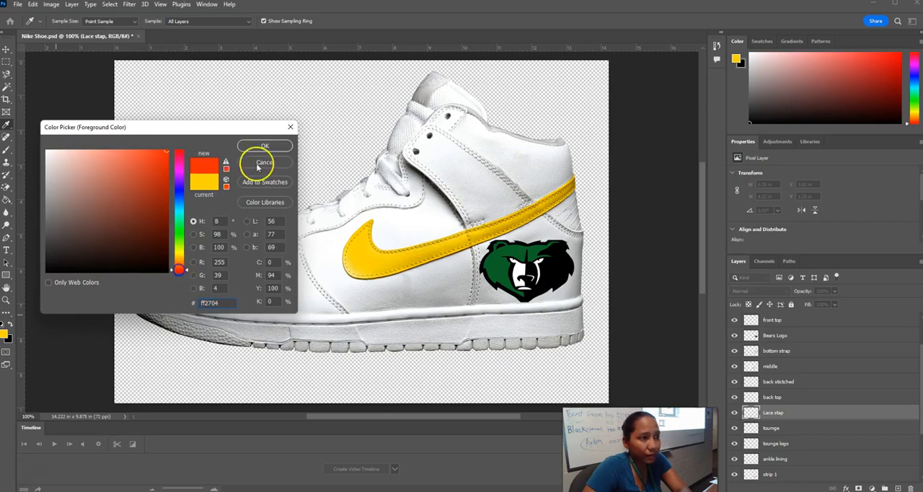
click(265, 146)
key(b)
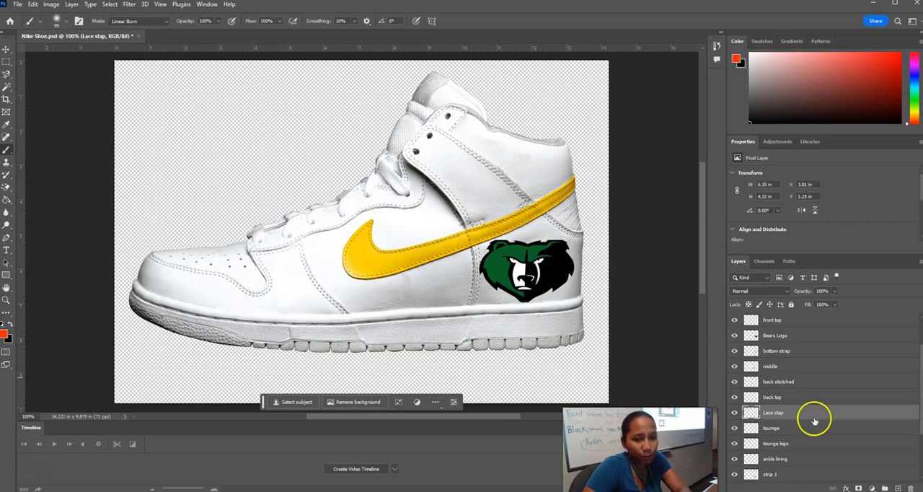
click(749, 304)
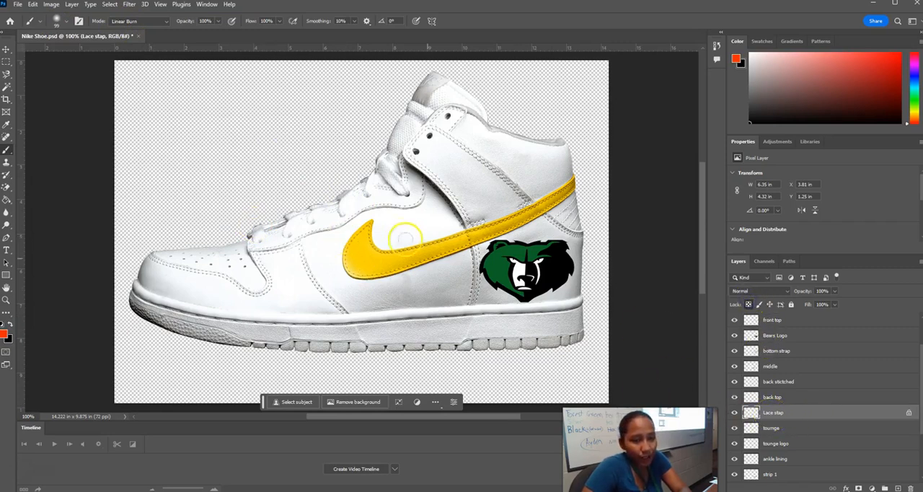
mouse_move(266, 238)
mouse_down()
mouse_move(395, 195)
mouse_move(459, 112)
mouse_up()
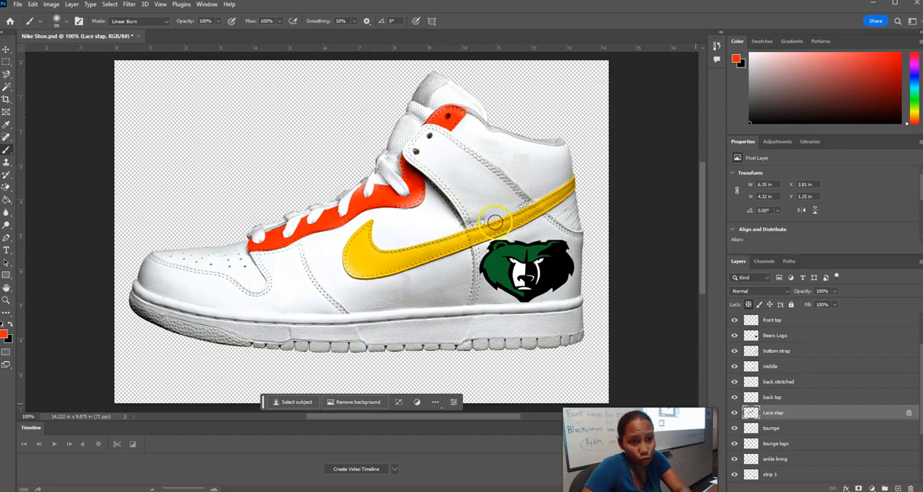
Toggle the visibility of the front top and top strap layers to identify their parts, and select the top strap layer.
scroll(783, 427, up, 2)
click(735, 366)
click(735, 366)
click(735, 335)
click(734, 336)
click(735, 336)
click(735, 335)
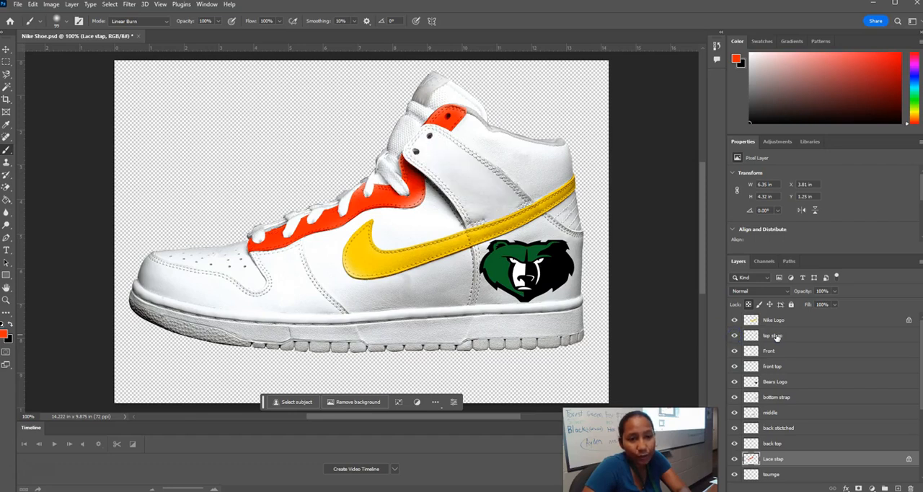
click(776, 336)
Try painting the top strap red-orange with the brush in Normal mode and its transparency unlocked, and undo the stroke.
click(151, 21)
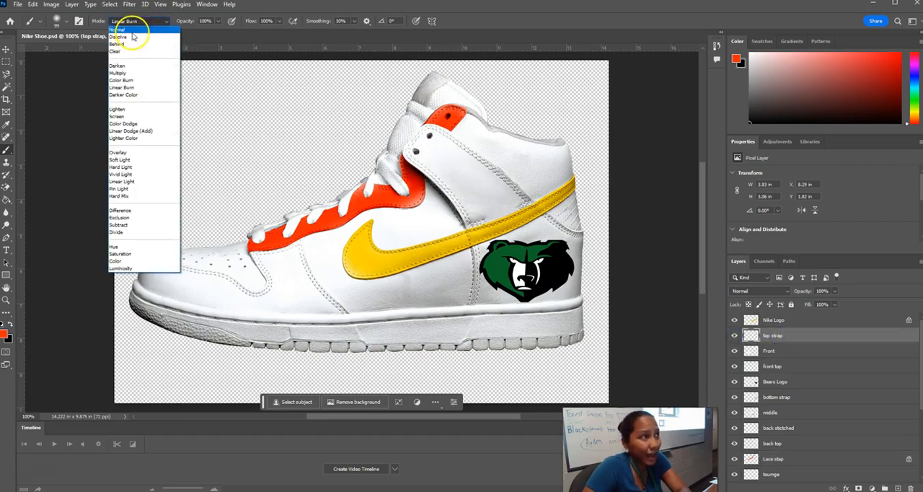
click(132, 30)
mouse_move(452, 125)
mouse_down()
mouse_move(434, 144)
mouse_move(457, 136)
mouse_move(523, 195)
mouse_move(452, 181)
mouse_up()
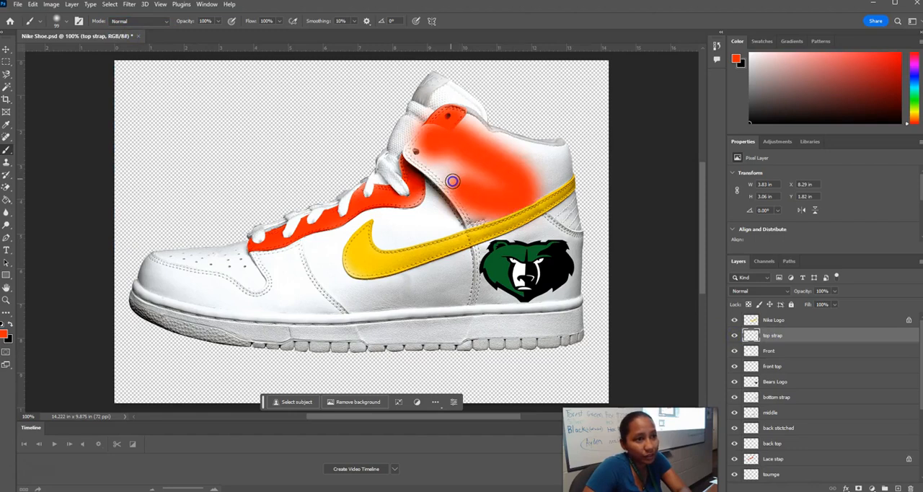
key(ctrl+z)
Lock the top strap layer's transparent pixels, try painting the strap in Normal mode, and undo the stroke.
click(748, 305)
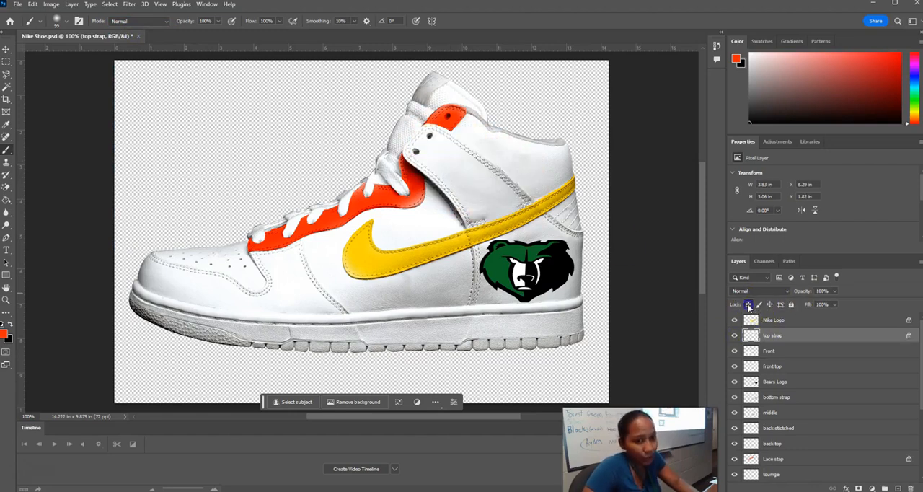
mouse_move(447, 220)
mouse_down()
mouse_move(470, 213)
mouse_move(417, 145)
mouse_move(426, 139)
mouse_move(502, 158)
mouse_move(535, 182)
mouse_move(517, 205)
mouse_move(477, 214)
mouse_move(488, 196)
mouse_move(433, 154)
mouse_up()
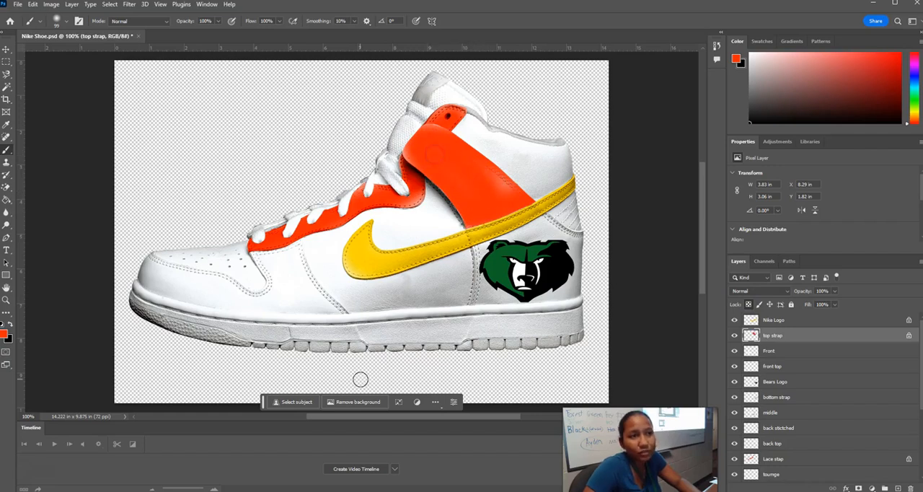
key(ctrl+z)
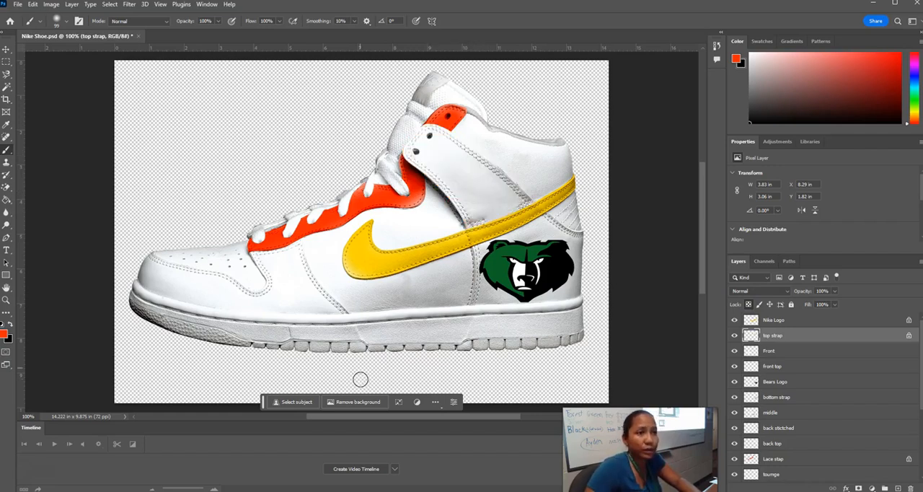
Set the brush mode to Linear Burn and paint the whole top strap red-orange.
click(155, 22)
click(111, 87)
click(428, 156)
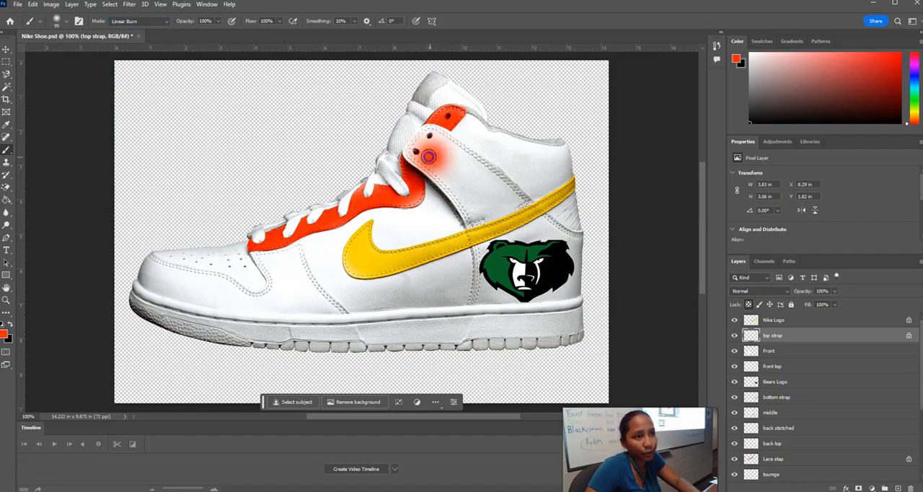
mouse_move(457, 137)
mouse_down()
mouse_move(433, 181)
mouse_move(411, 150)
mouse_move(530, 204)
mouse_up()
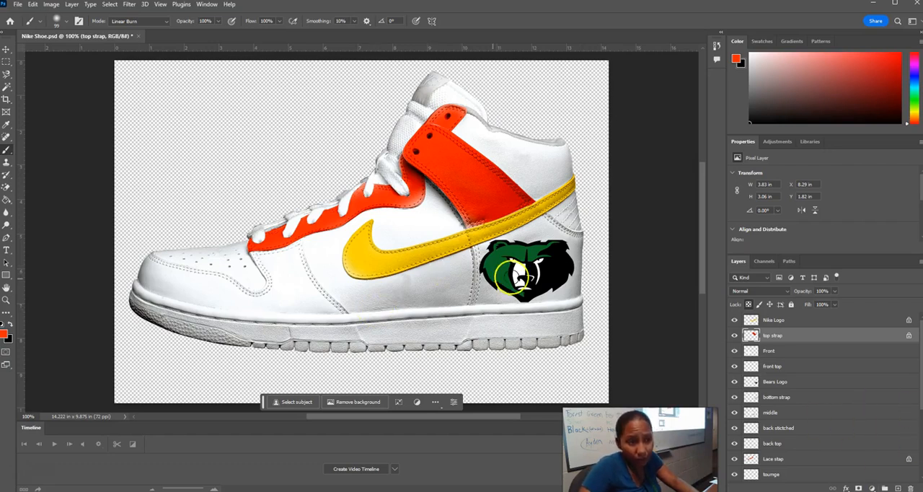
Hide the Bears Logo on the heel and make its layer the active one.
click(735, 381)
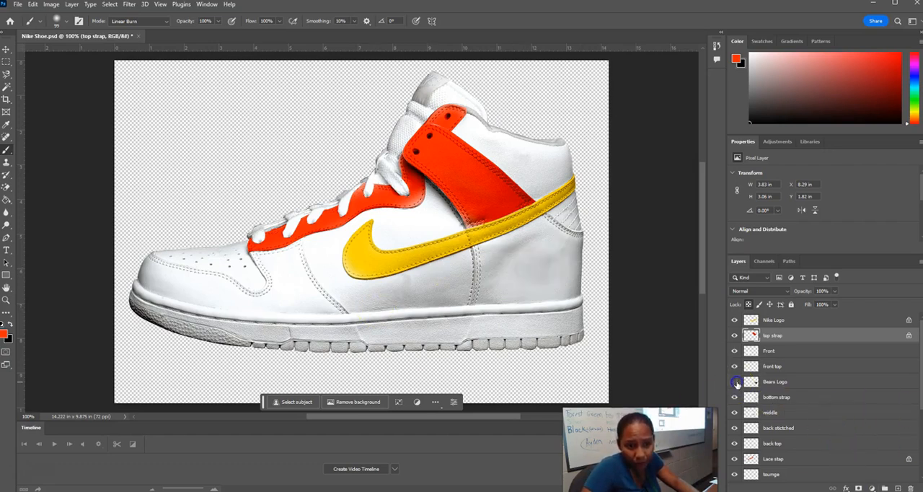
click(735, 382)
click(734, 381)
click(735, 381)
click(735, 381)
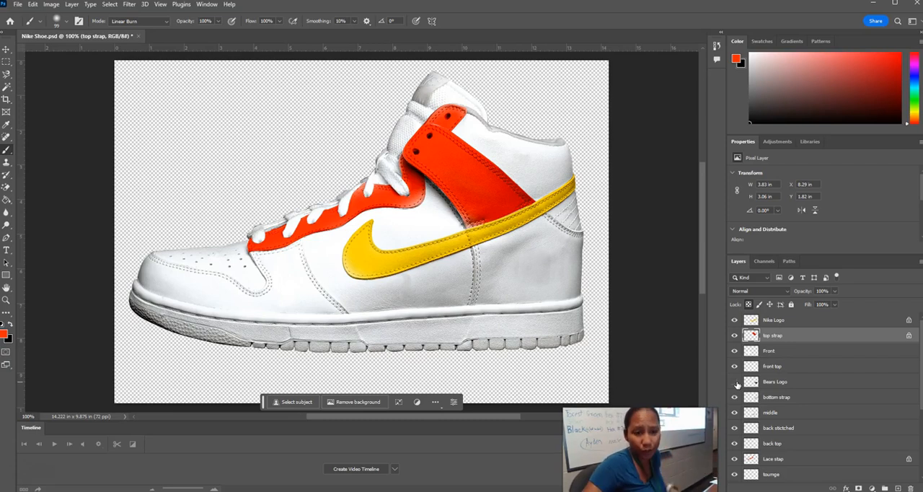
click(735, 382)
click(754, 381)
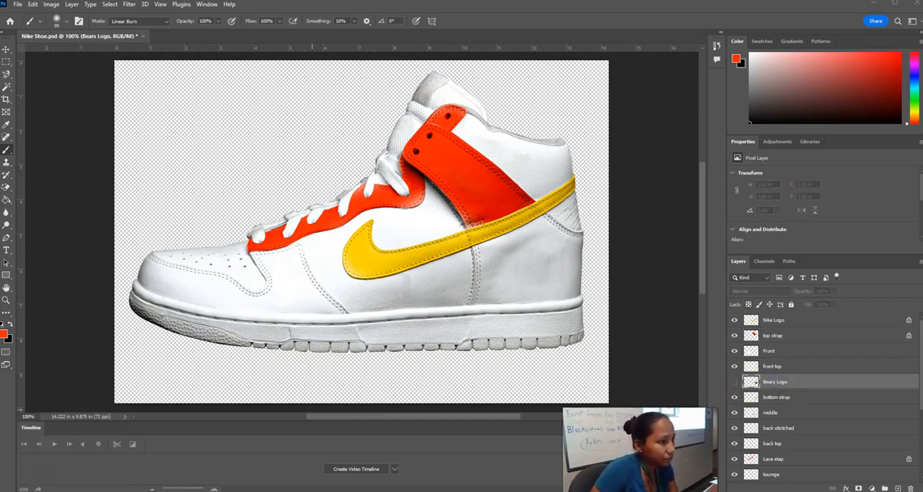
Switch to the Edge browser and search Bing for "bowser logo".
mouse_move(113, 481)
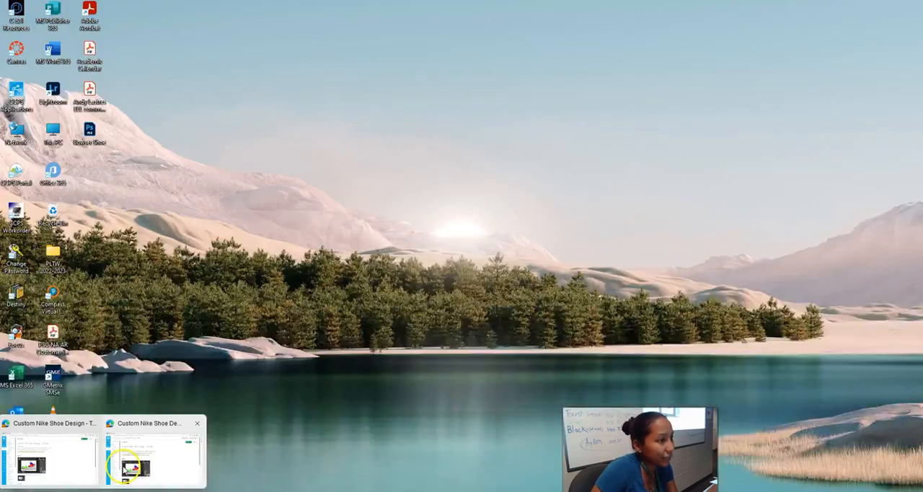
click(130, 465)
click(389, 6)
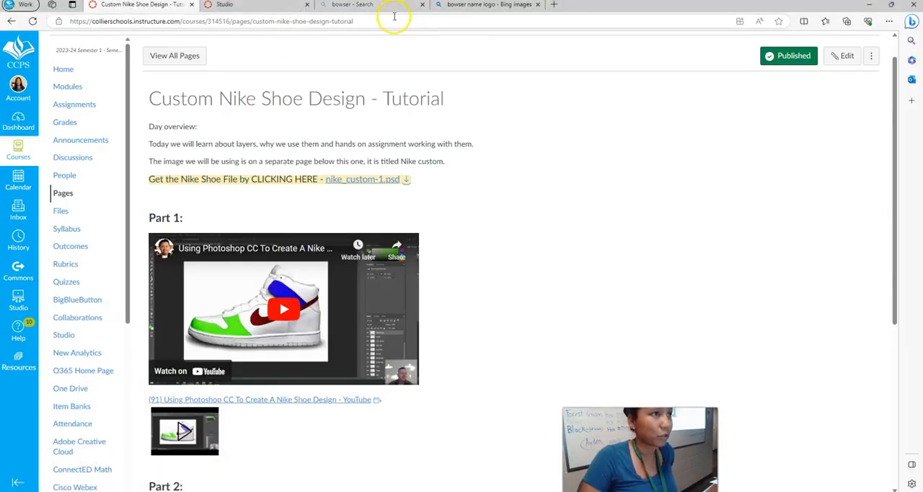
click(152, 50)
text(logo)
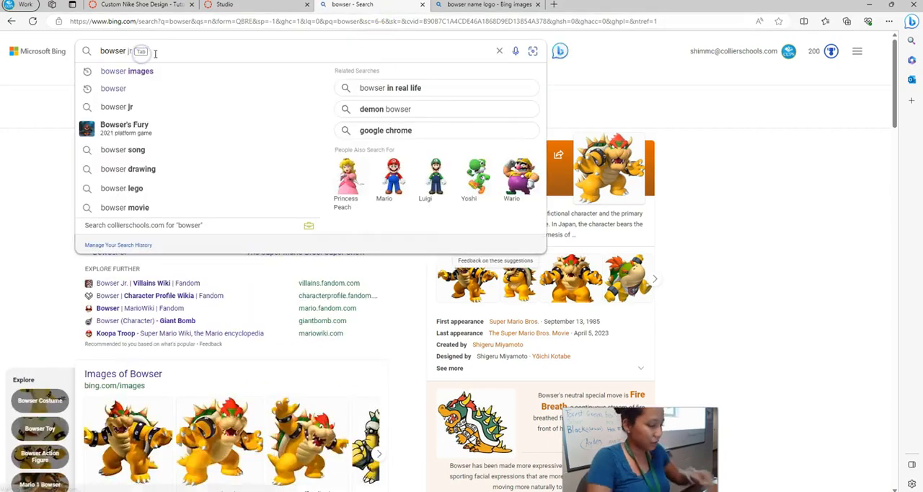
key(Return)
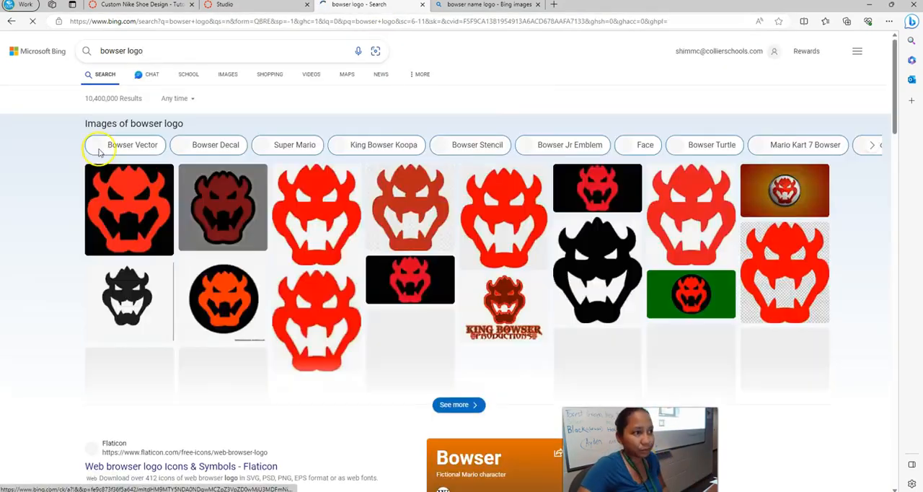
Open the image results, choose the first red Bowser emblem, and save it as a JPEG in the Downloads folder.
click(376, 220)
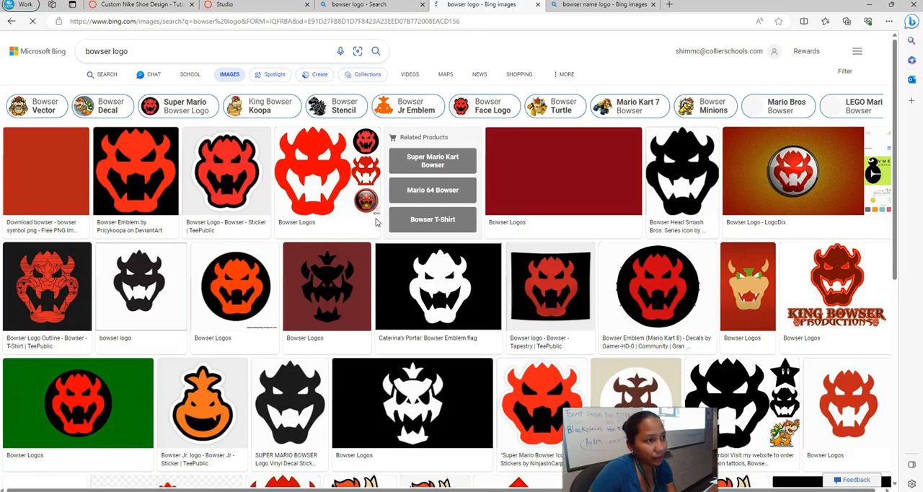
click(248, 184)
right_click(334, 185)
click(349, 195)
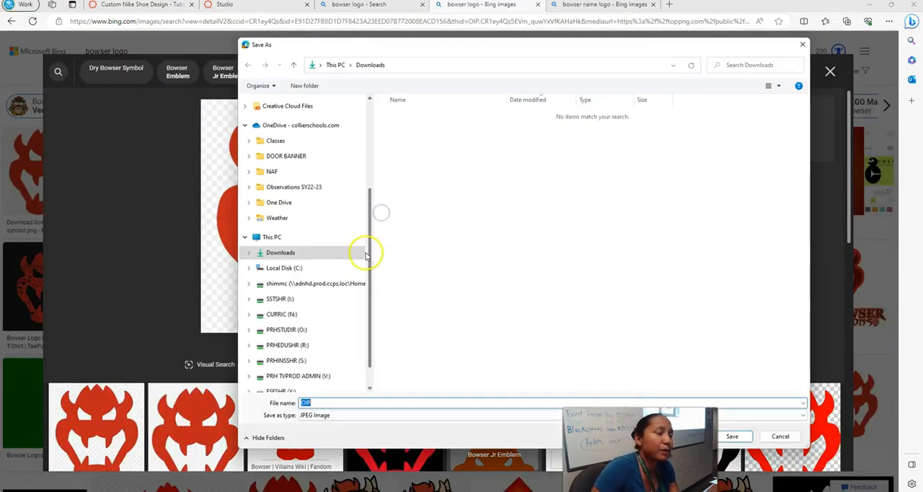
scroll(365, 246, up, 3)
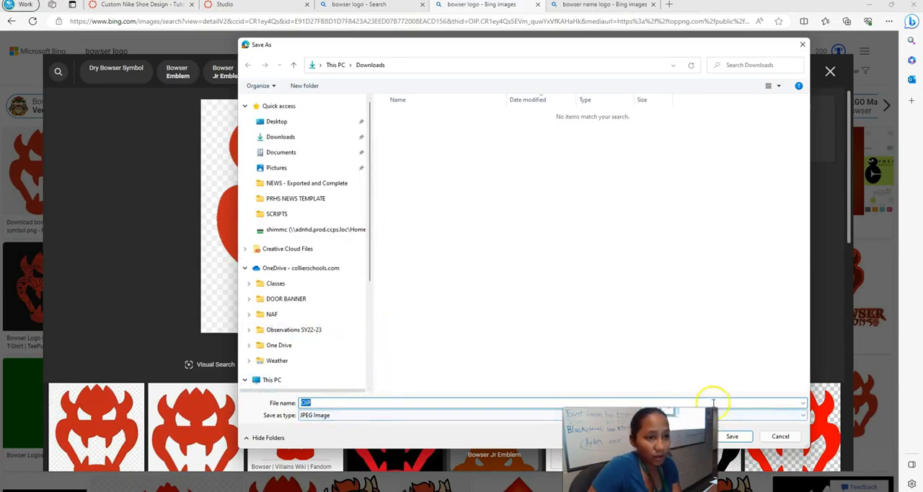
click(731, 436)
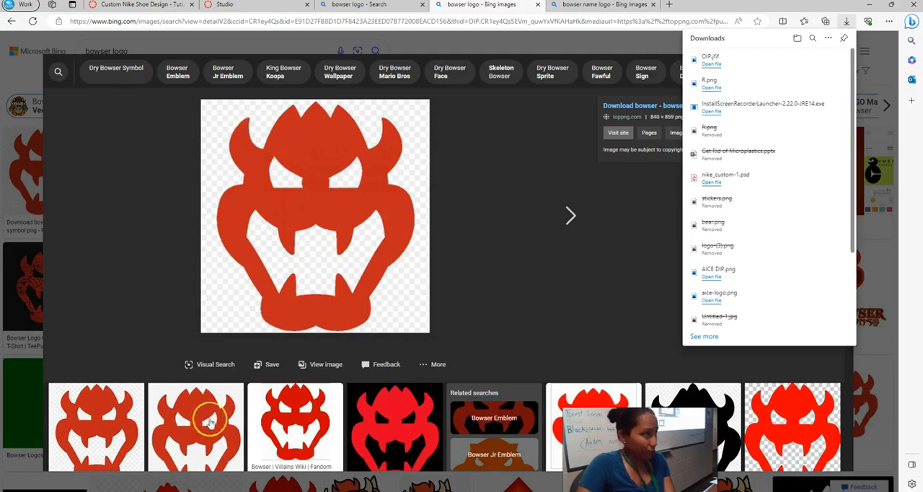
Switch back to Photoshop and place the OIP image from the Downloads folder as an embedded object above the Bears Logo layer.
click(206, 471)
click(17, 4)
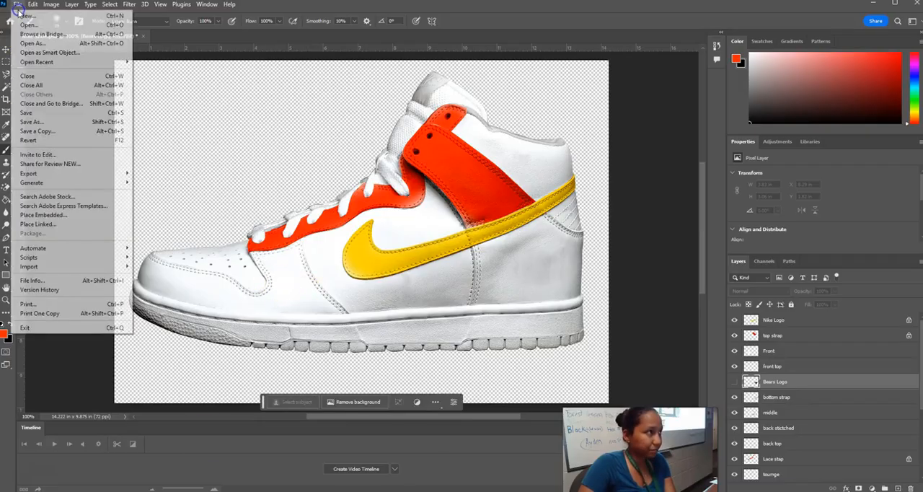
click(42, 215)
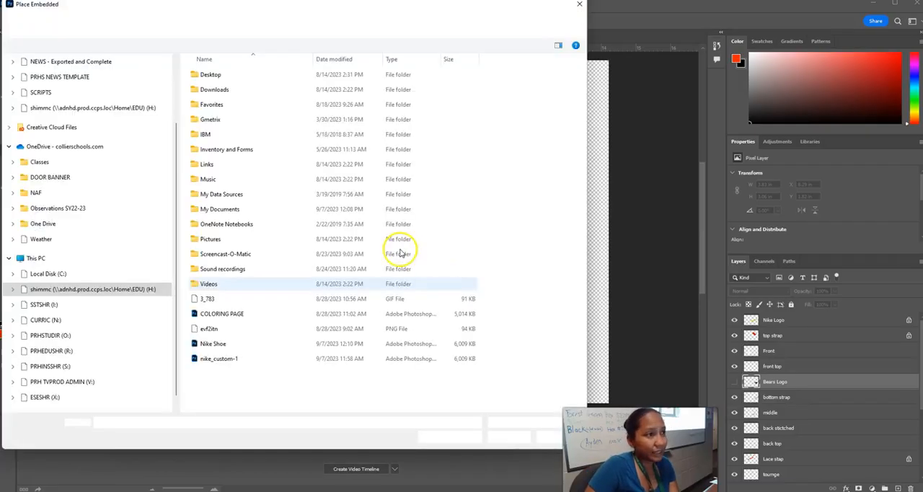
double_click(246, 88)
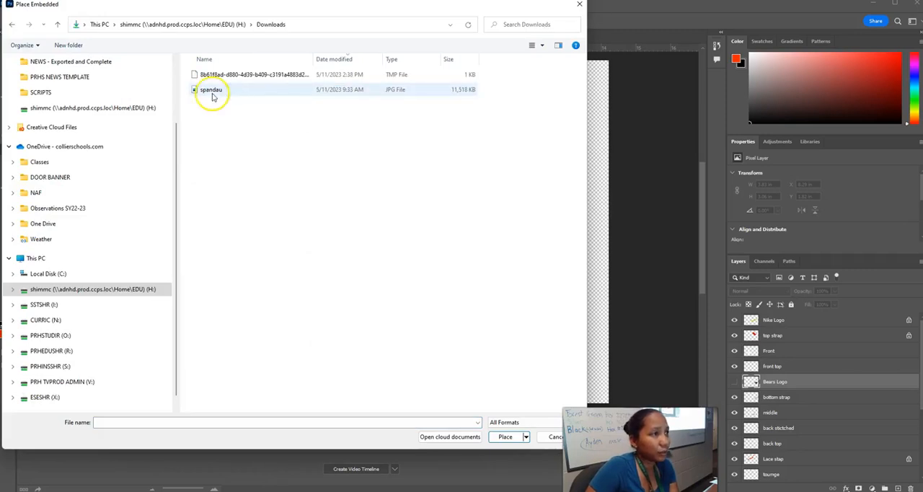
scroll(65, 176, up, 2)
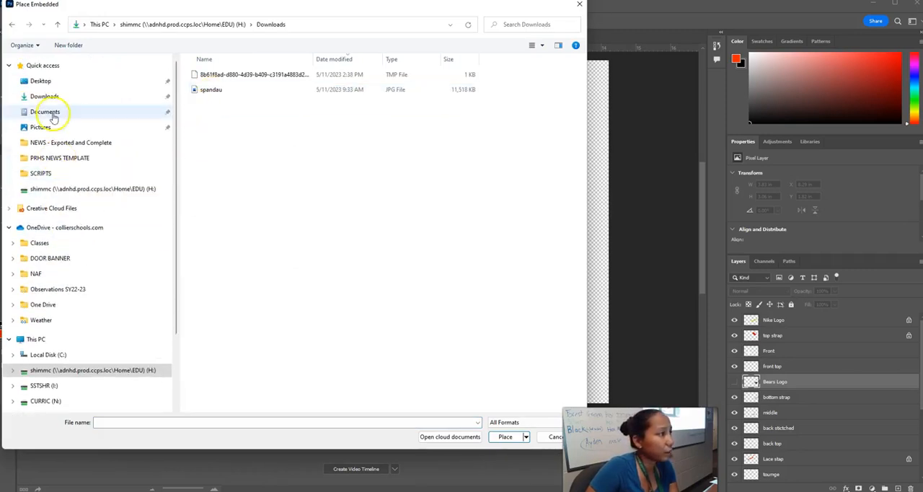
click(56, 98)
double_click(199, 90)
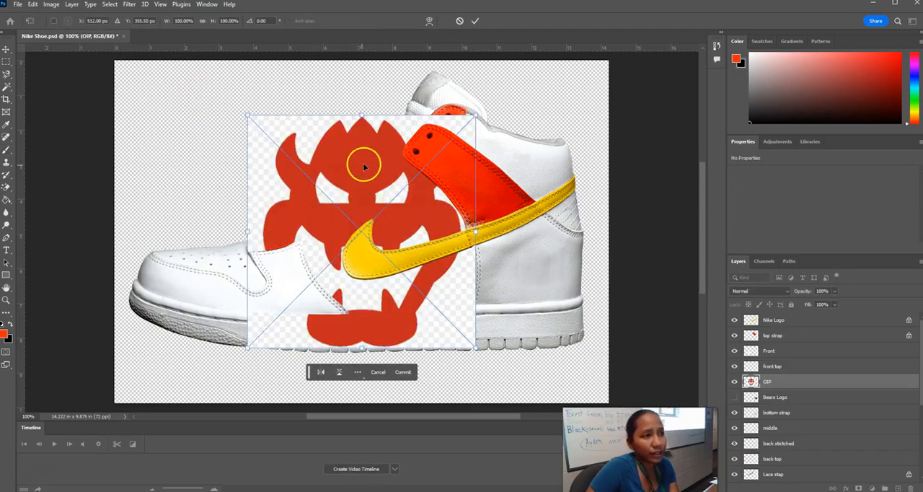
key(Return)
Scale the placed Bowser logo down to about 3.25 by 3.32 in and move it onto the heel of the shoe.
drag(313, 173, 225, 125)
key(ctrl+t)
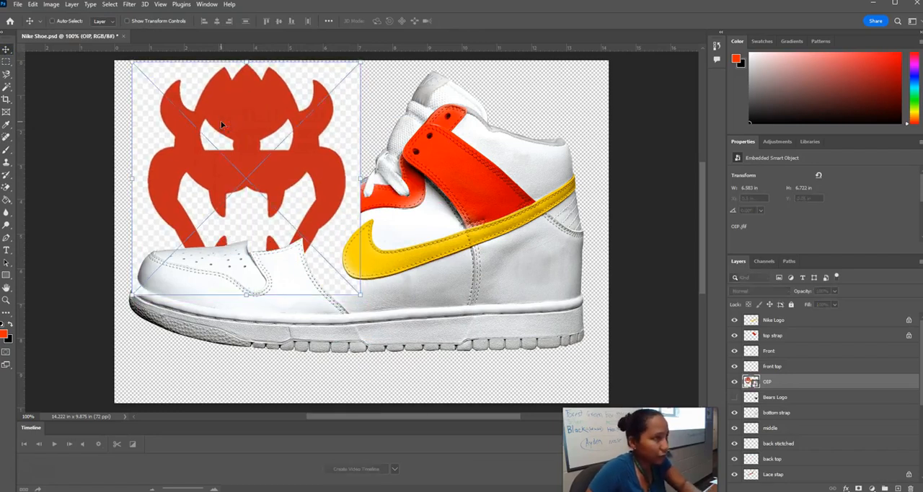
drag(132, 63, 248, 181)
drag(313, 205, 535, 235)
key(Return)
Scale the placed Bowser logo down to about 2.11 by 2.17 in and position it on the shoe's heel below the swoosh.
key(ctrl+t)
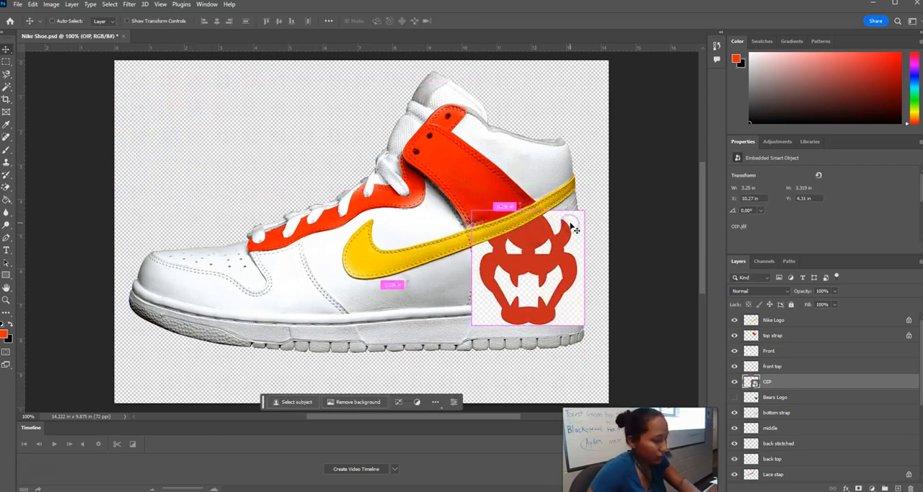
drag(584, 209, 559, 240)
drag(520, 262, 537, 245)
drag(587, 213, 545, 246)
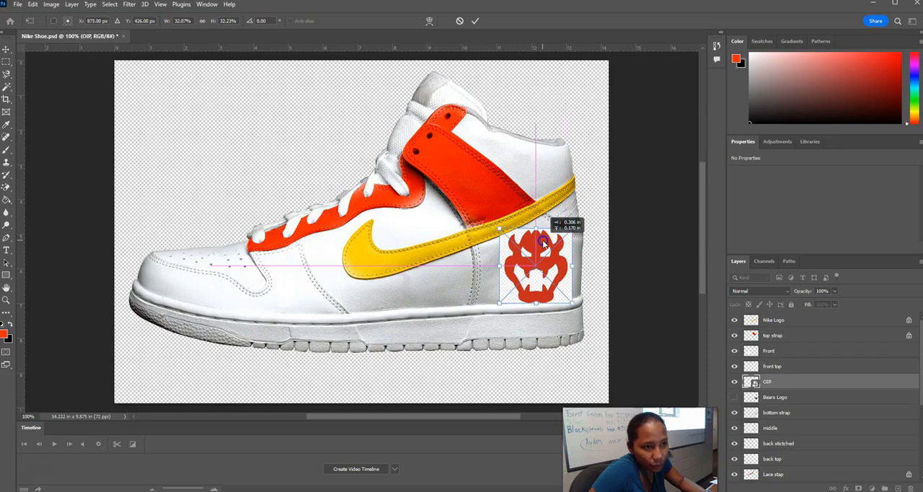
key(Return)
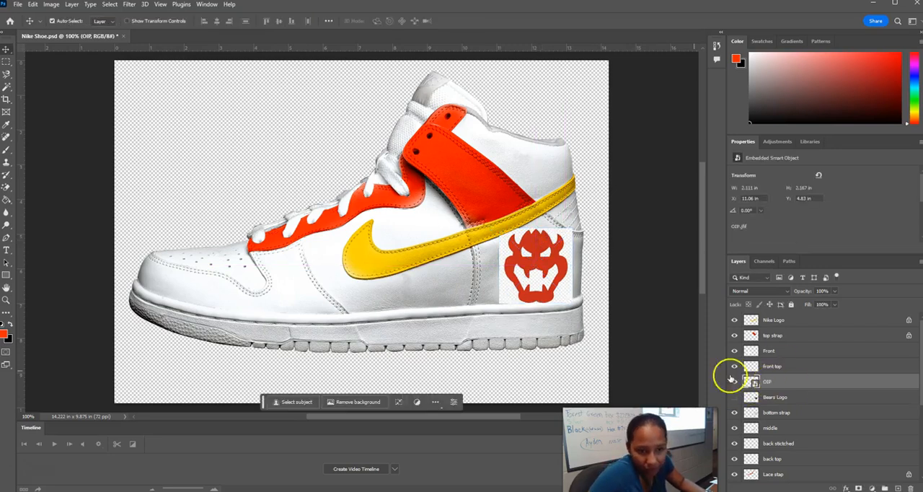
Rasterize the OIP logo layer and remove its checkered background around and inside the emblem with the Magic Eraser tool.
click(4, 191)
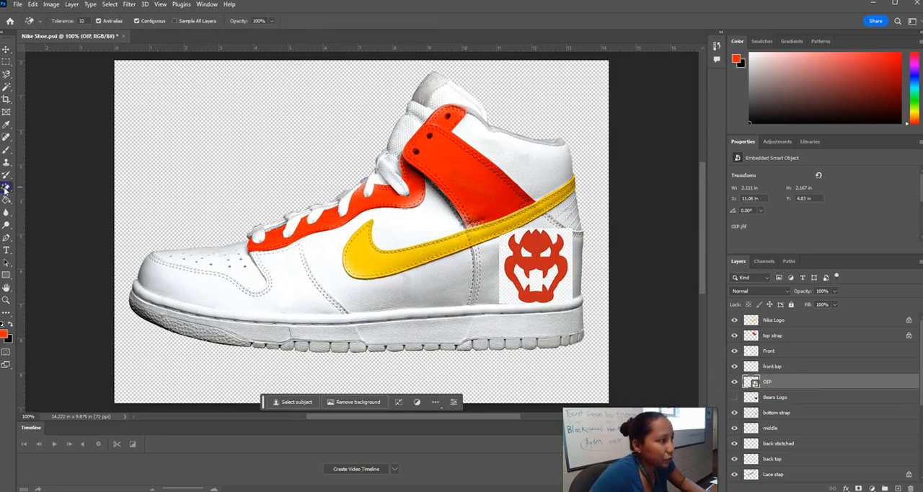
right_click(5, 190)
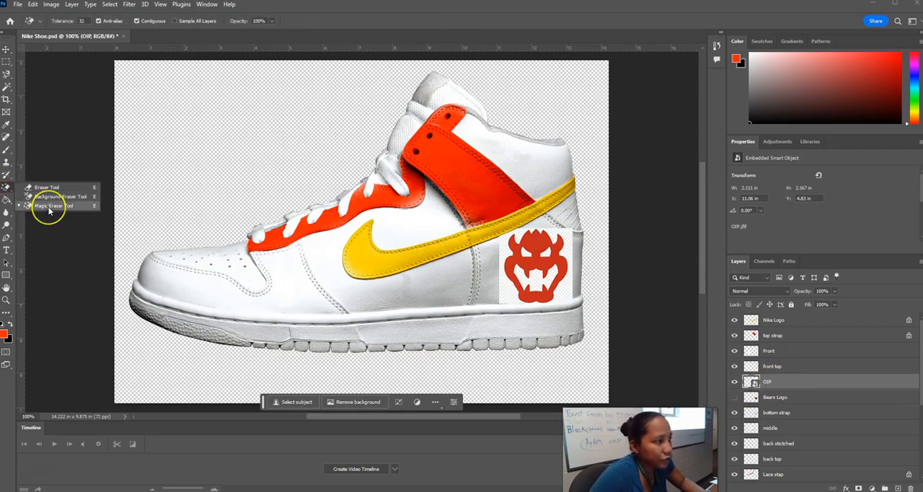
click(49, 206)
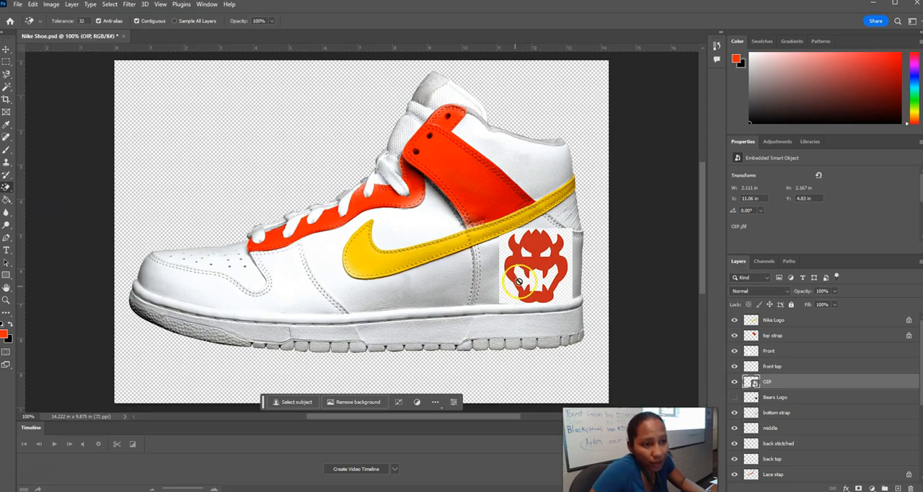
click(519, 277)
click(421, 187)
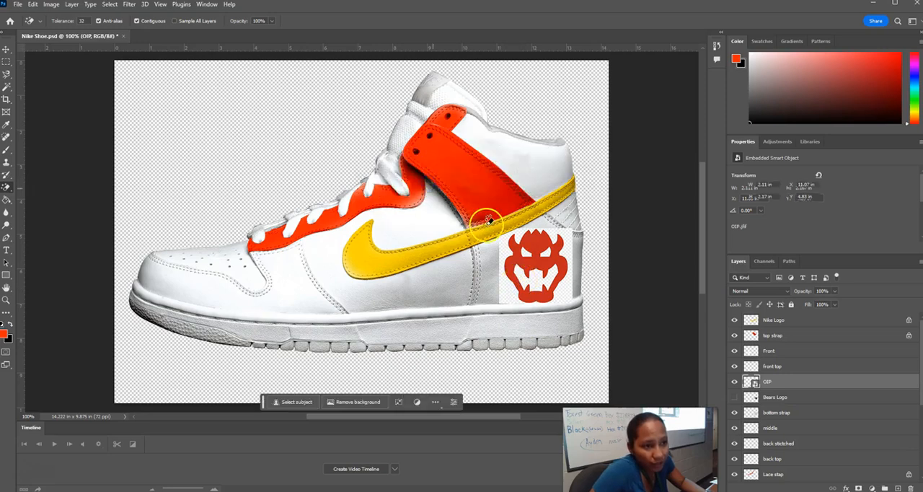
click(543, 285)
click(508, 250)
click(528, 251)
click(550, 250)
click(536, 287)
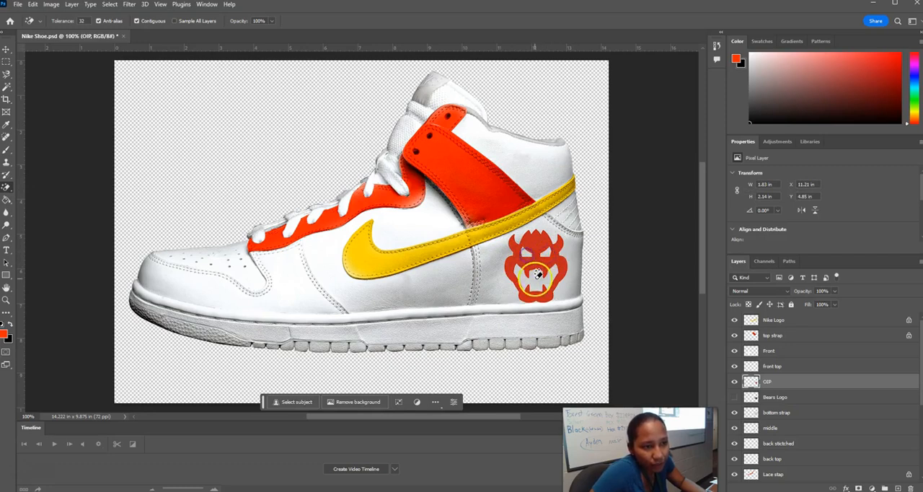
Move the cleaned Bowser logo slightly on the heel to about X 11.1 in, Y 4.79 in.
click(476, 249)
click(13, 46)
drag(524, 260, 517, 257)
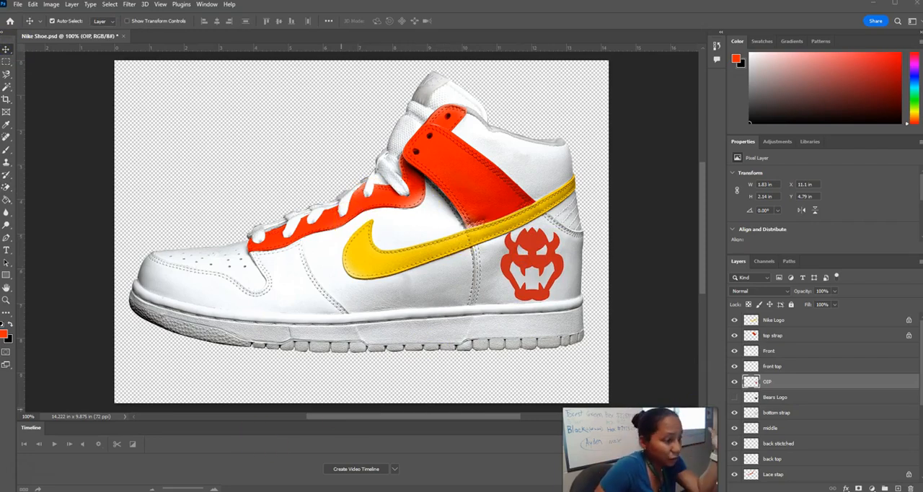
Switch to the Edge browser, close the enlarged logo image, and search Bing images for "bowser".
mouse_move(100, 490)
click(86, 472)
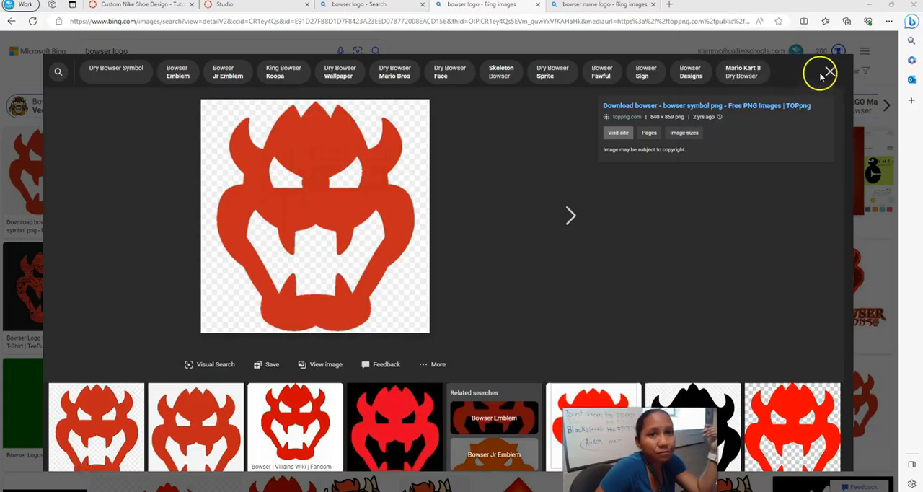
click(830, 72)
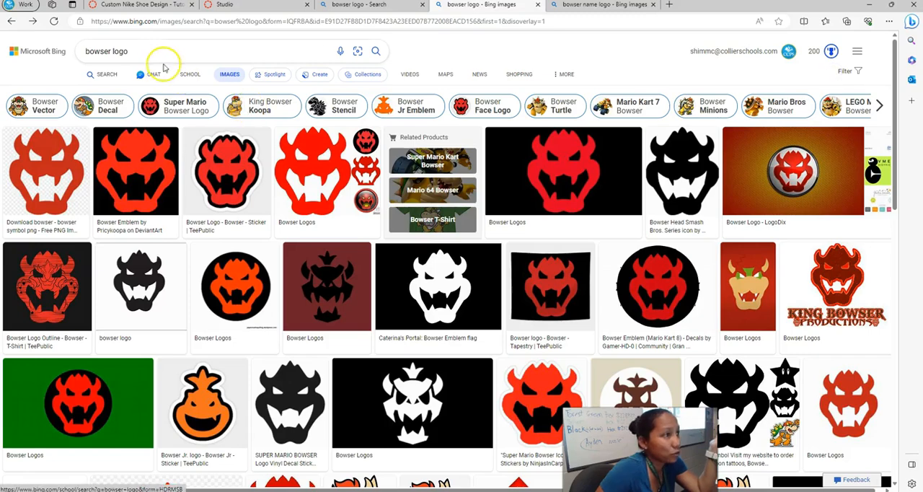
double_click(116, 51)
key(BackSpace)
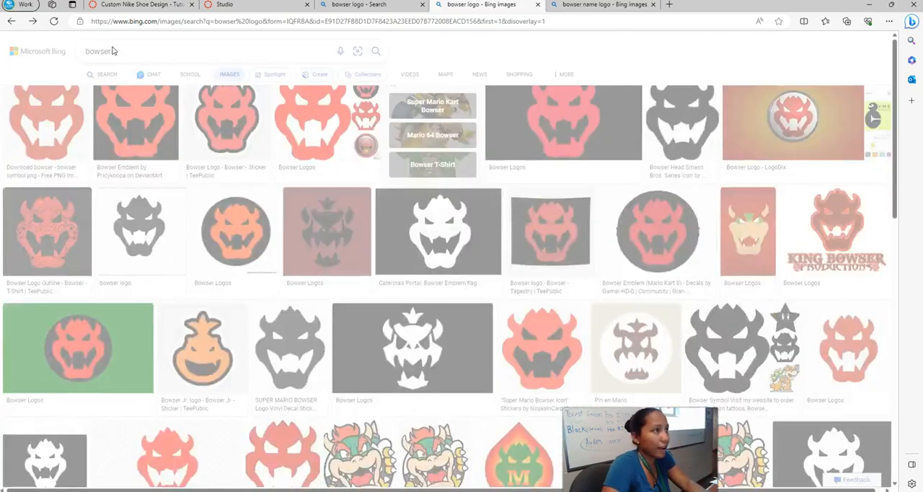
key(Return)
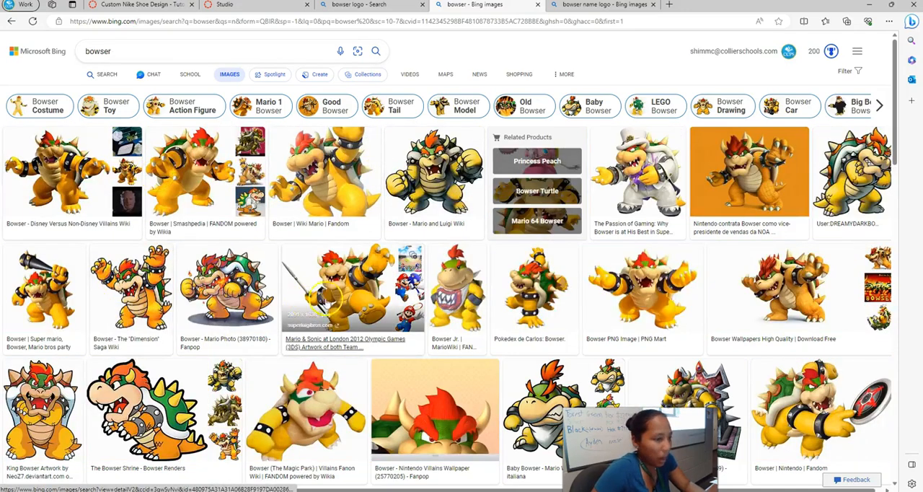
Open the first Bowser character image in the results and save it as a JPEG image in the Downloads folder.
click(75, 150)
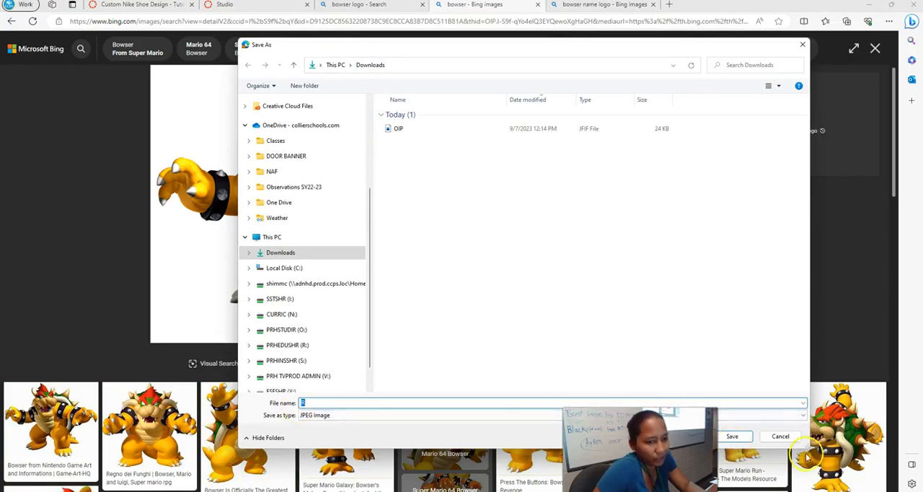
key(Return)
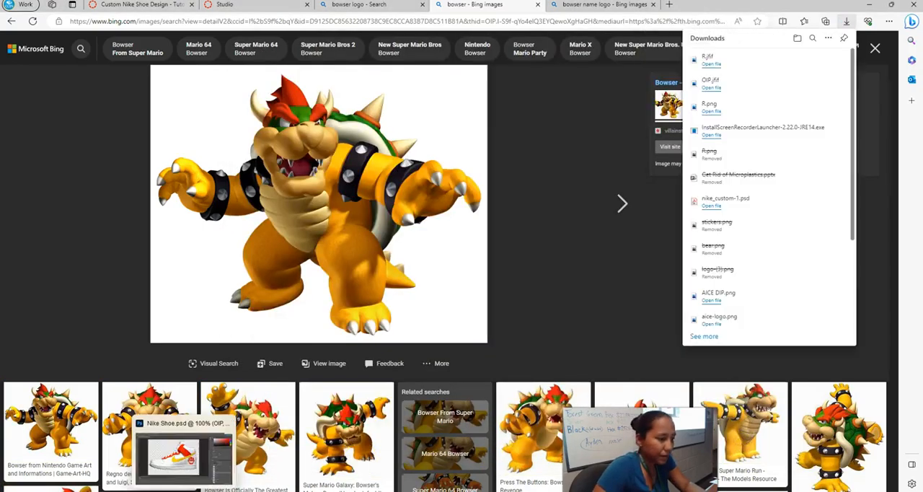
Switch back to Photoshop and place the R JFIF image from the Downloads folder as an embedded object.
click(186, 468)
click(22, 7)
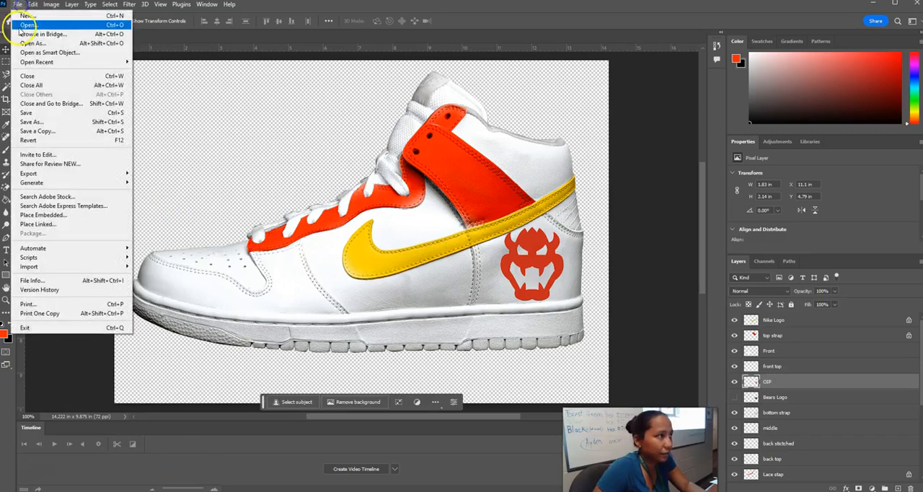
click(37, 214)
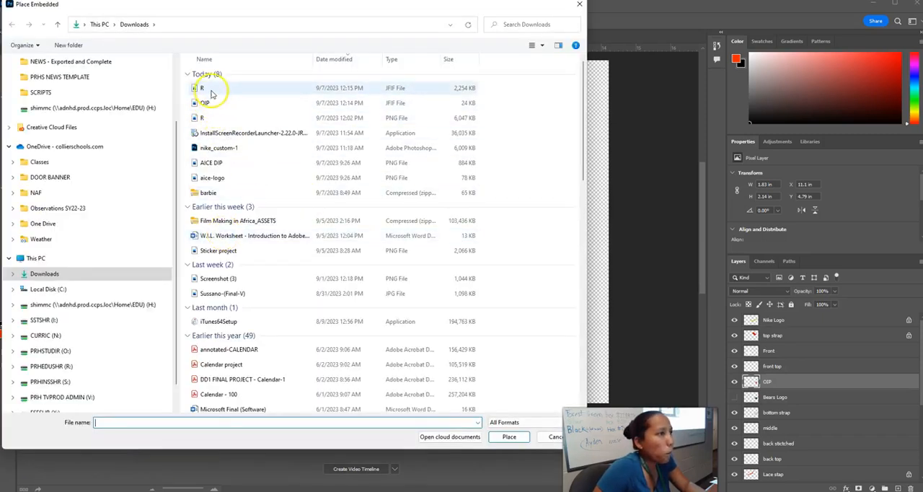
double_click(209, 89)
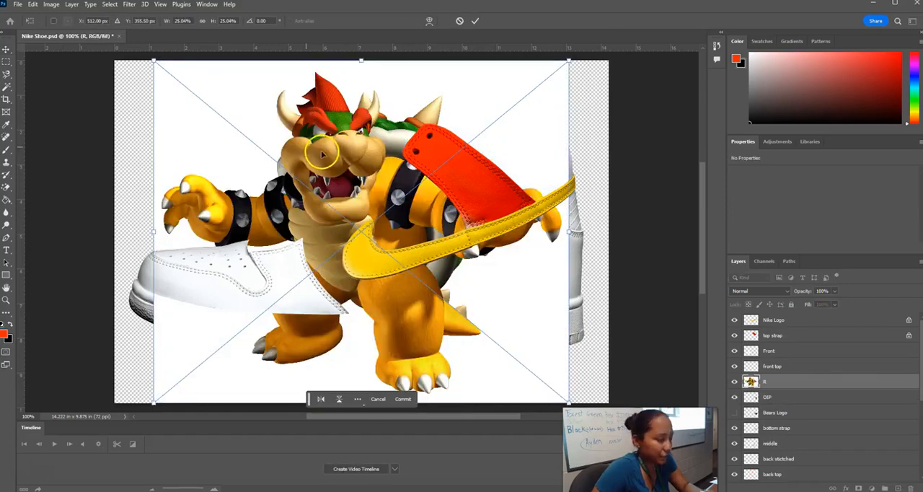
Scale the Bowser picture to about 5.56 by 4.6 in and place it in the empty canvas corner above the toe.
drag(154, 61, 398, 281)
drag(470, 300, 188, 90)
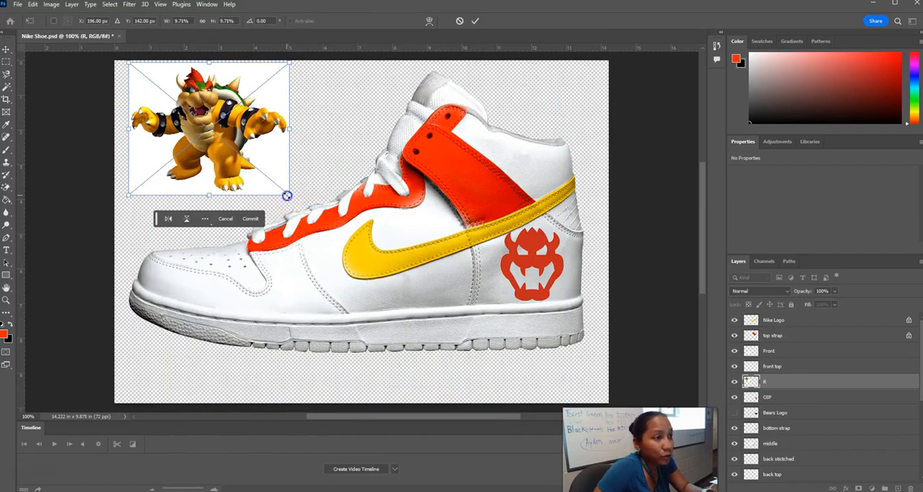
drag(287, 195, 320, 222)
key(Return)
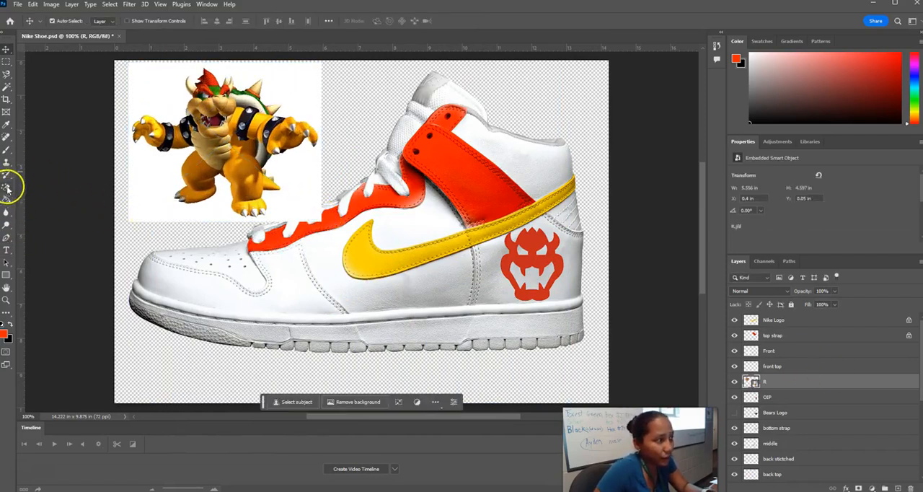
Sample the black of Bowser's armband as the foreground color with the Eyedropper tool.
click(6, 124)
click(226, 103)
drag(226, 104, 264, 287)
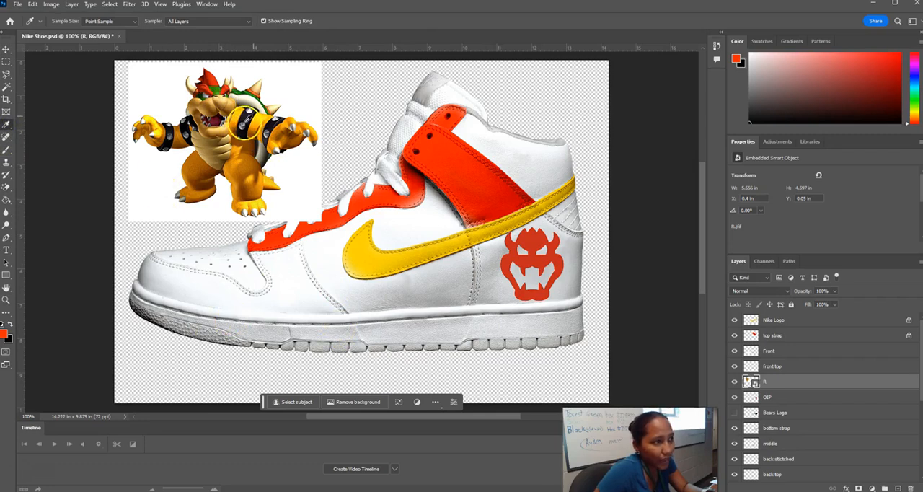
Lock the Soul layer's transparent pixels and paint the outsole black with the Linear Burn brush.
scroll(858, 448, down, 5)
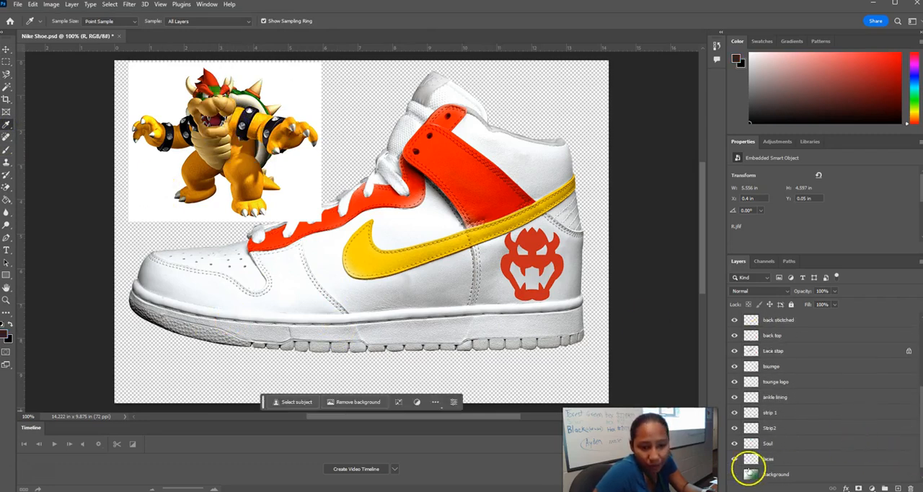
click(778, 447)
click(734, 443)
click(734, 442)
click(734, 443)
click(735, 443)
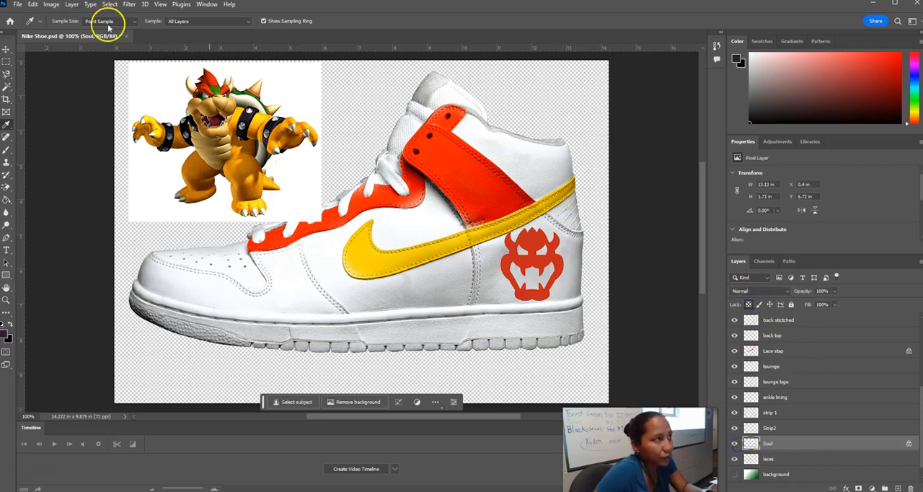
click(6, 152)
mouse_move(174, 312)
mouse_down()
mouse_move(150, 314)
mouse_move(533, 350)
mouse_move(576, 337)
mouse_up()
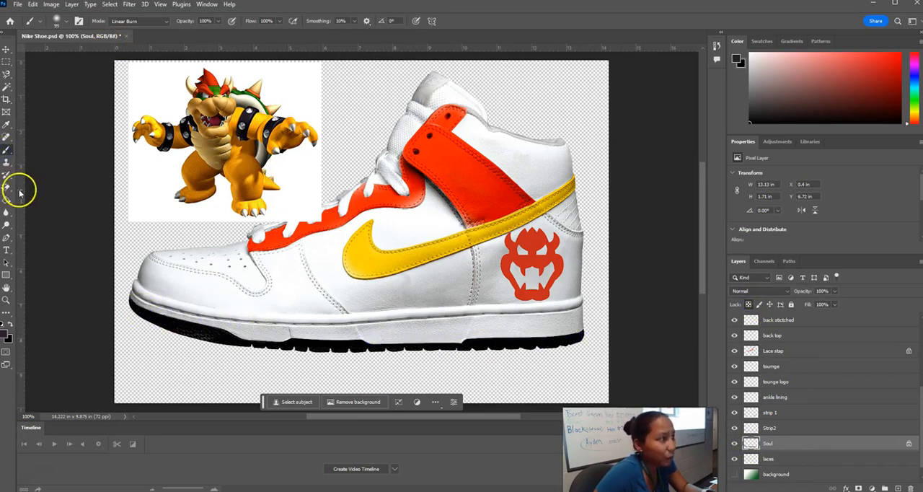
Sample the tan of Bowser's belly and paint the shoe's middle panel on the transparency-locked middle layer with the Linear Burn brush.
click(6, 125)
click(220, 147)
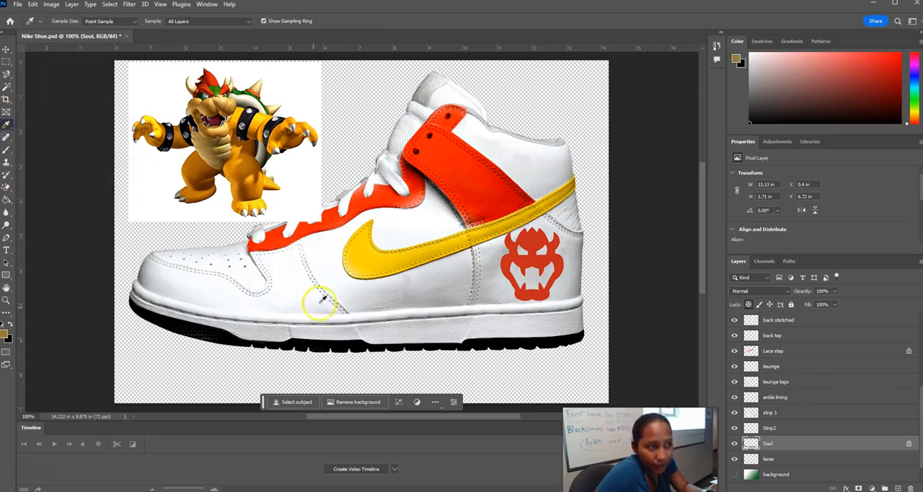
scroll(793, 412, up, 3)
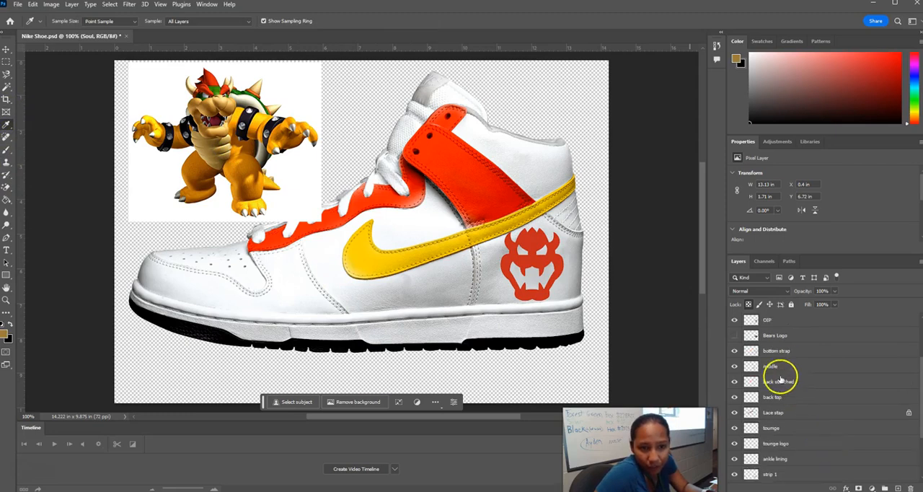
click(783, 366)
click(748, 304)
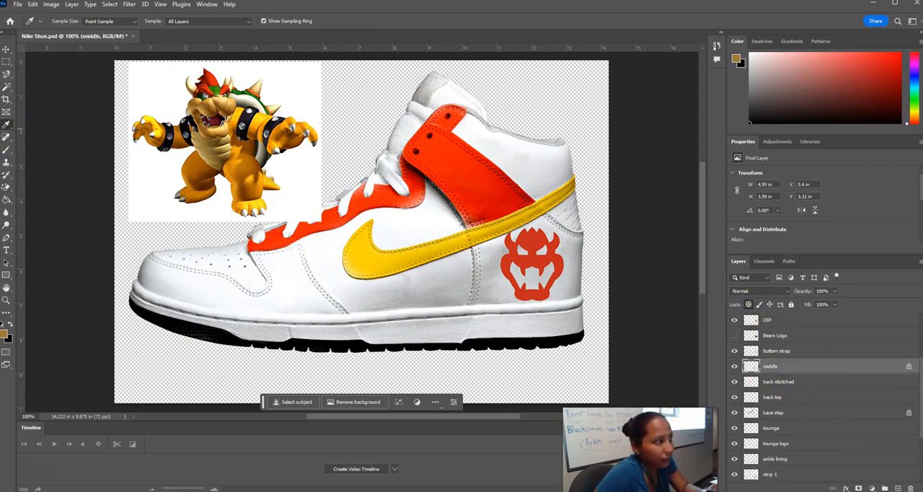
click(6, 149)
mouse_move(310, 274)
mouse_down()
mouse_move(322, 240)
mouse_move(396, 228)
mouse_move(422, 208)
mouse_move(428, 184)
mouse_move(460, 259)
mouse_move(445, 297)
mouse_move(386, 310)
mouse_move(329, 308)
mouse_move(320, 248)
mouse_move(343, 255)
mouse_move(430, 233)
mouse_move(395, 250)
mouse_move(462, 246)
mouse_move(461, 316)
mouse_up()
click(563, 349)
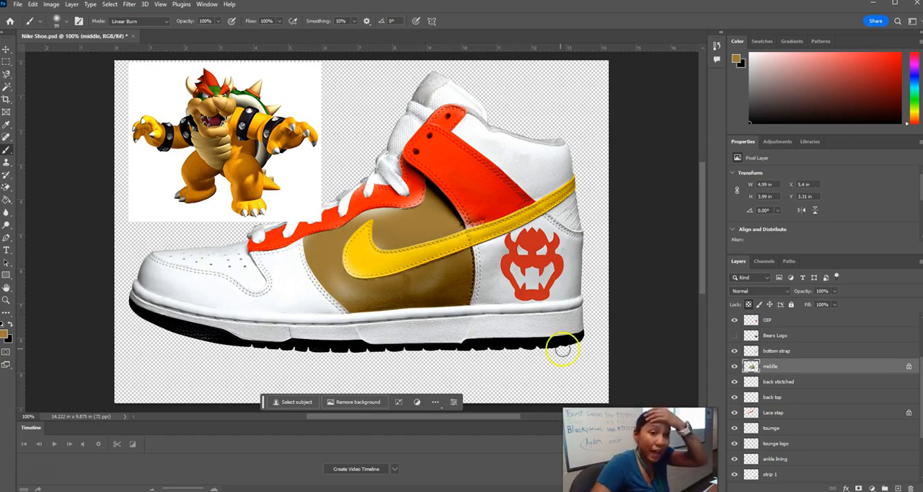
Hide the R layer with the Bowser reference picture, then select the background layer and make it visible.
scroll(769, 372, up, 3)
click(735, 383)
scroll(825, 400, down, 6)
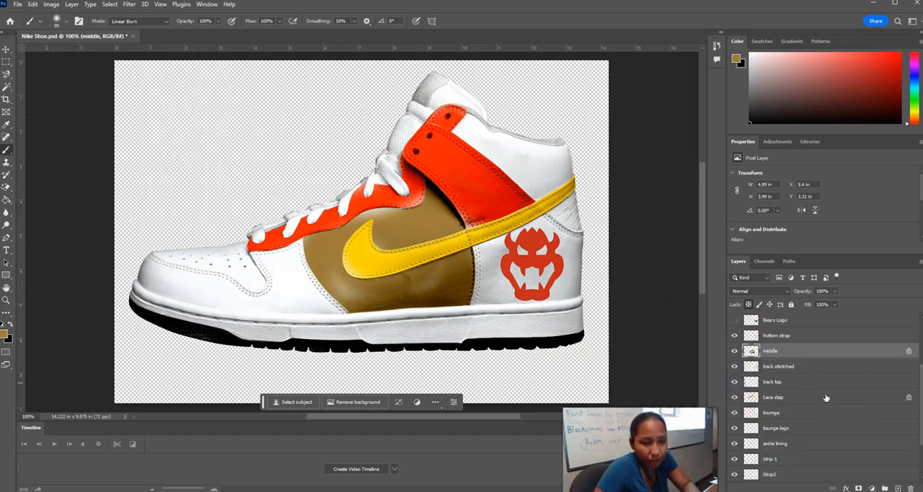
click(789, 459)
click(735, 459)
click(735, 459)
click(735, 460)
click(735, 460)
click(735, 460)
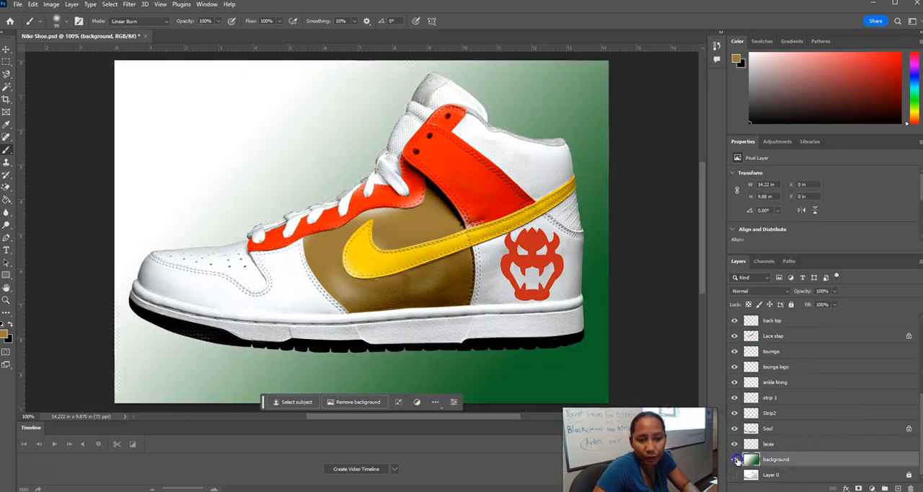
click(735, 460)
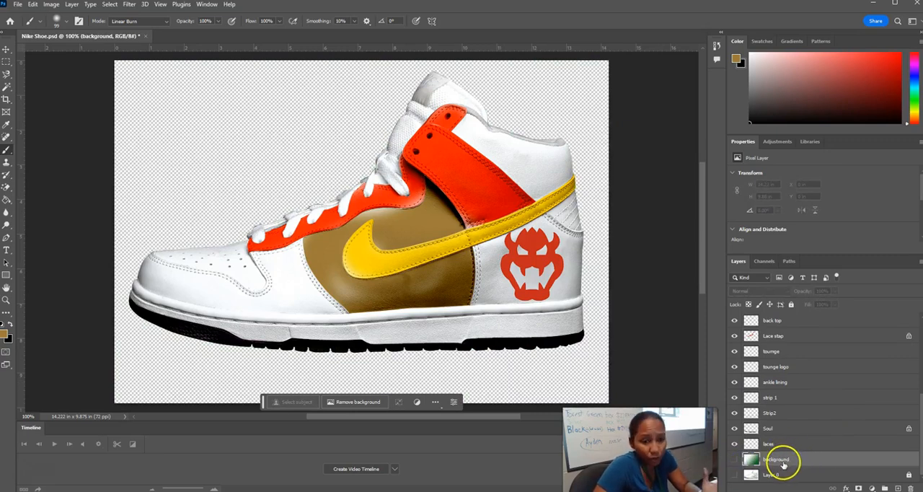
click(734, 459)
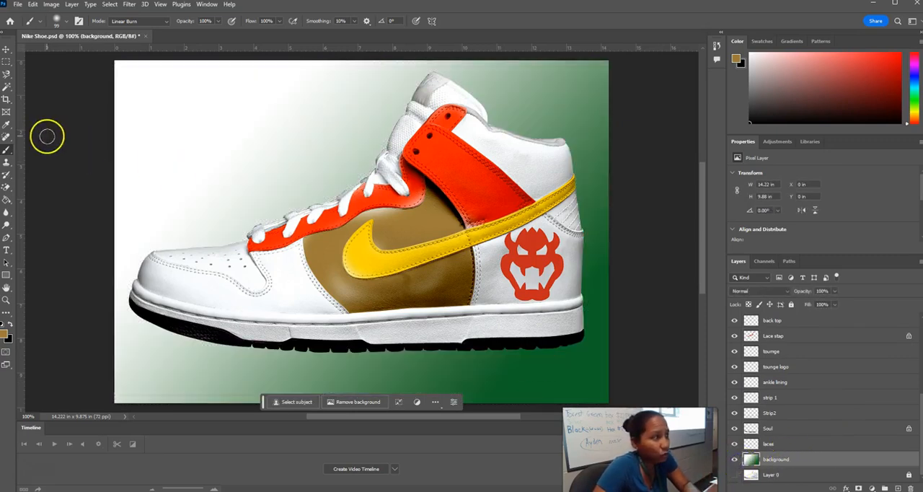
Fill several areas of the background layer's green gradient with the tan foreground color using the Paint Bucket, and undo the last fill.
click(6, 200)
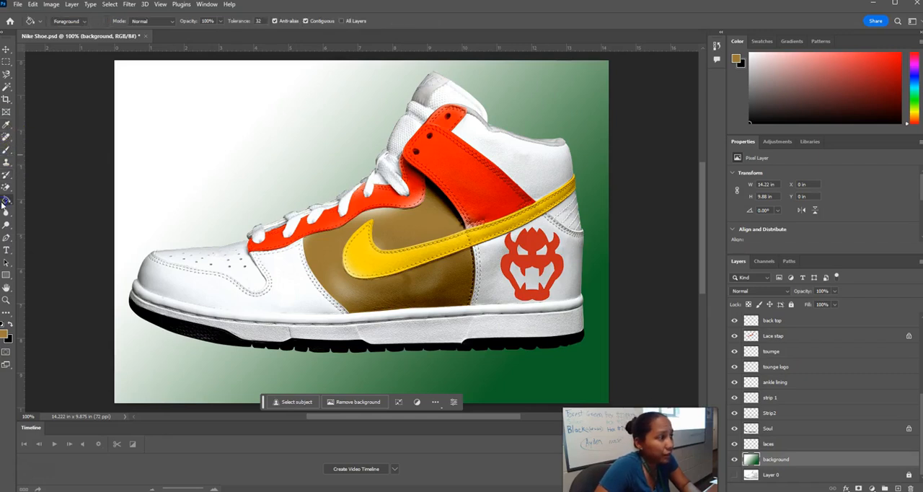
click(138, 184)
click(282, 222)
click(598, 117)
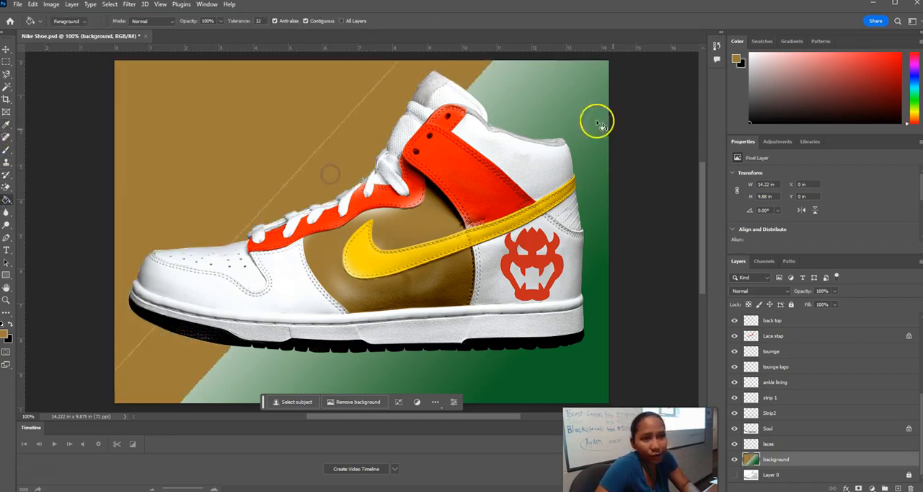
click(598, 356)
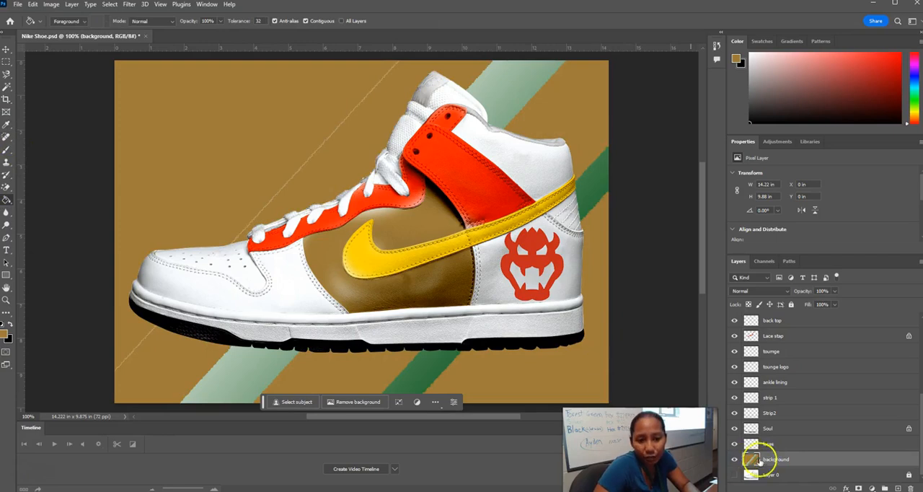
key(ctrl+z)
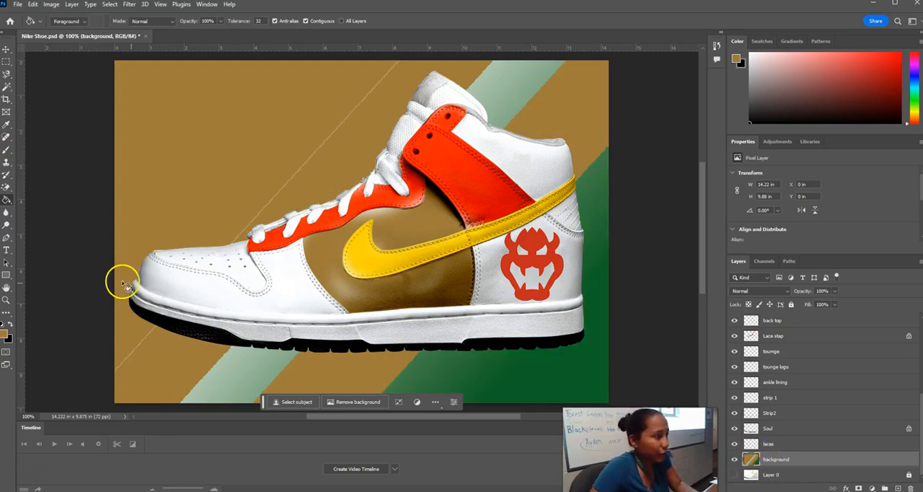
Add a horizontal text line with the designer's name in yellow 50 pt Barbie font in the background area above the toe.
click(8, 249)
click(191, 88)
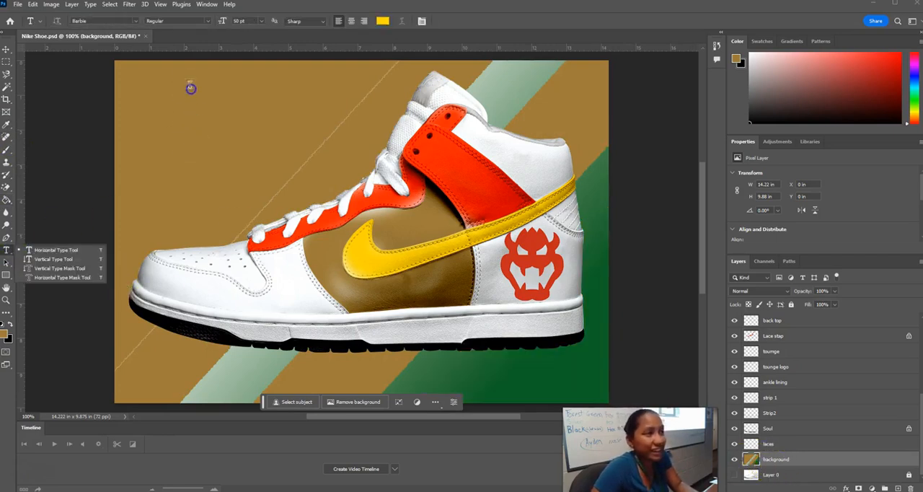
click(156, 102)
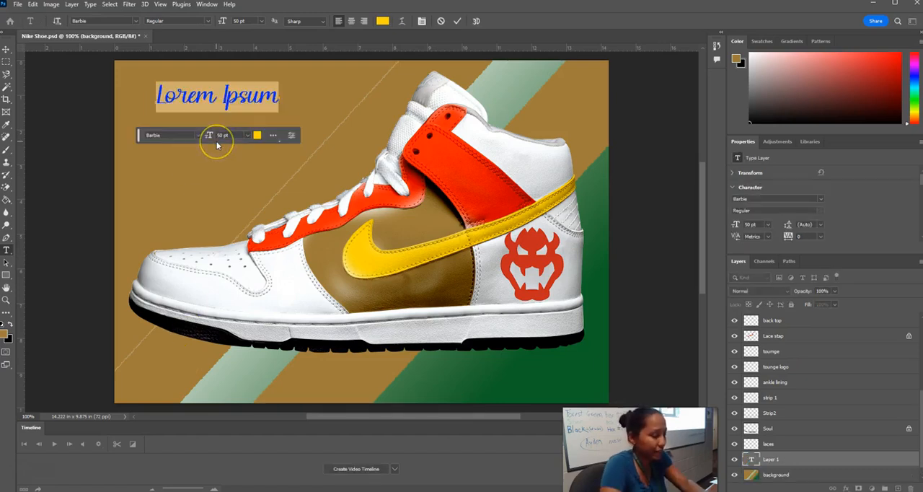
text(B)
text(Camille SHim)
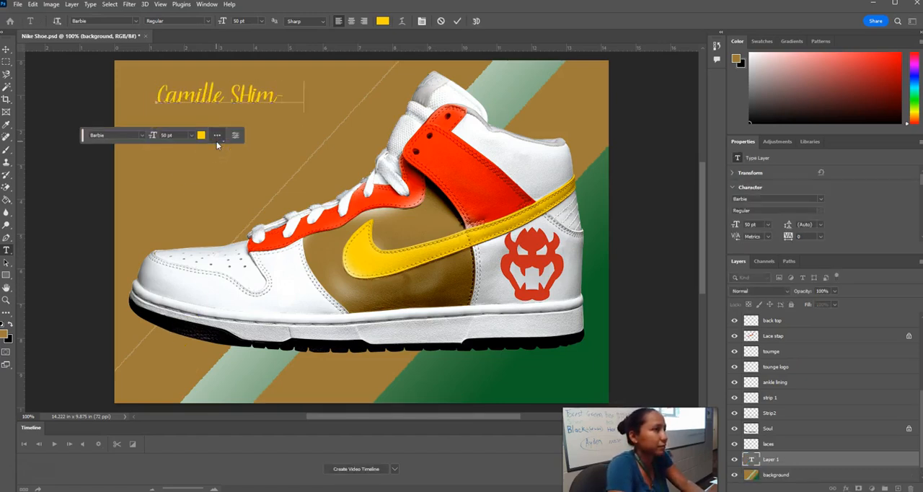